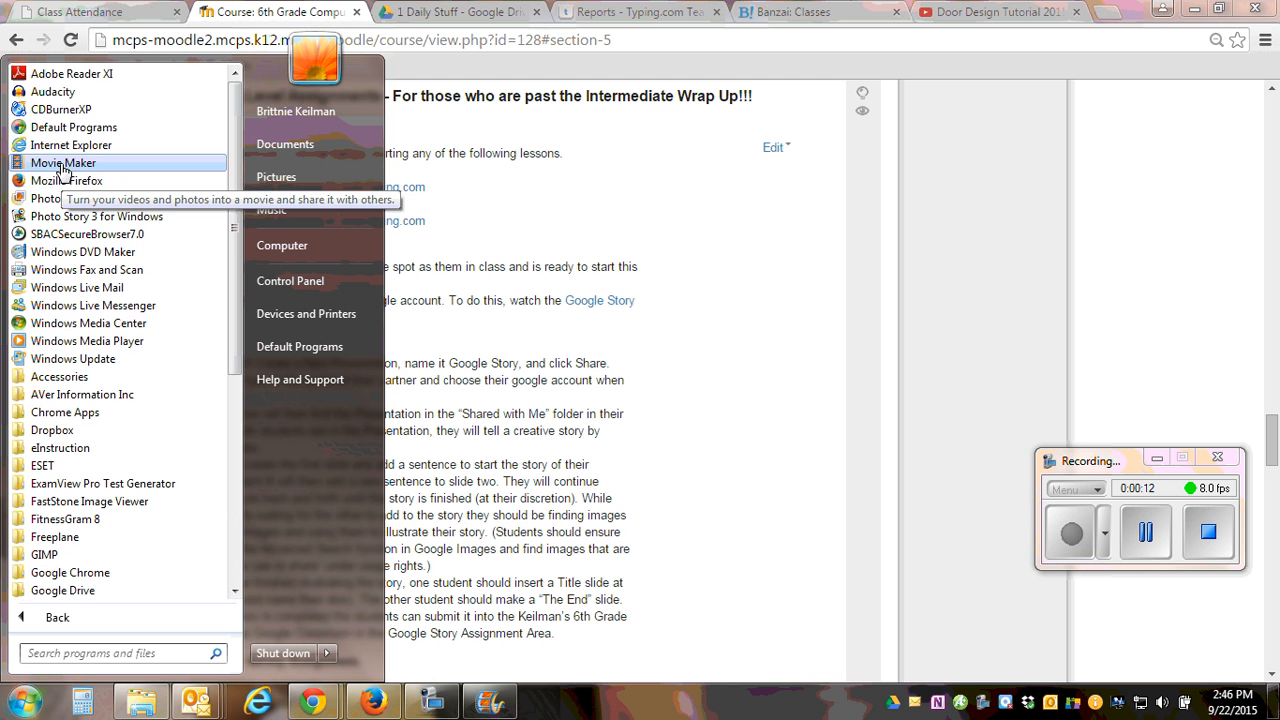
Launch Movie Maker and switch to the Chrome window showing the course page.
{"action": "left_click", "coordinate": [62, 165]}
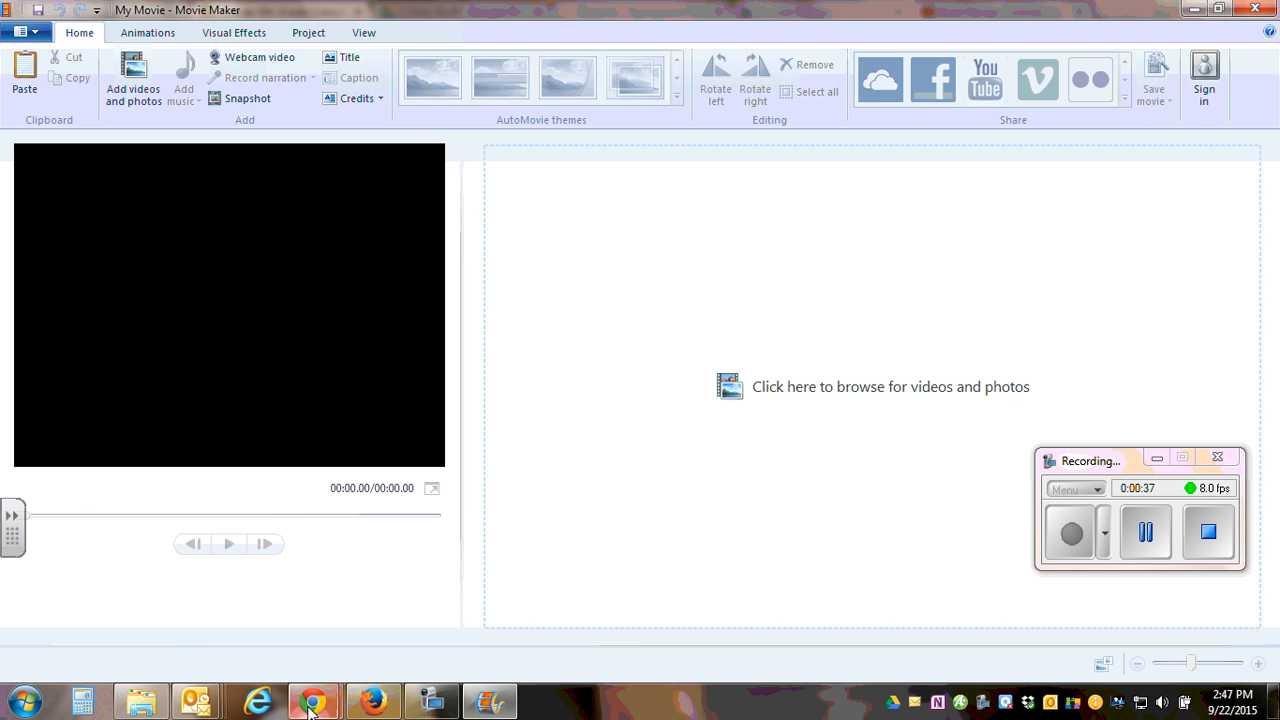
{"action": "mouse_move", "coordinate": [313, 702]}
{"action": "left_click", "coordinate": [260, 612]}
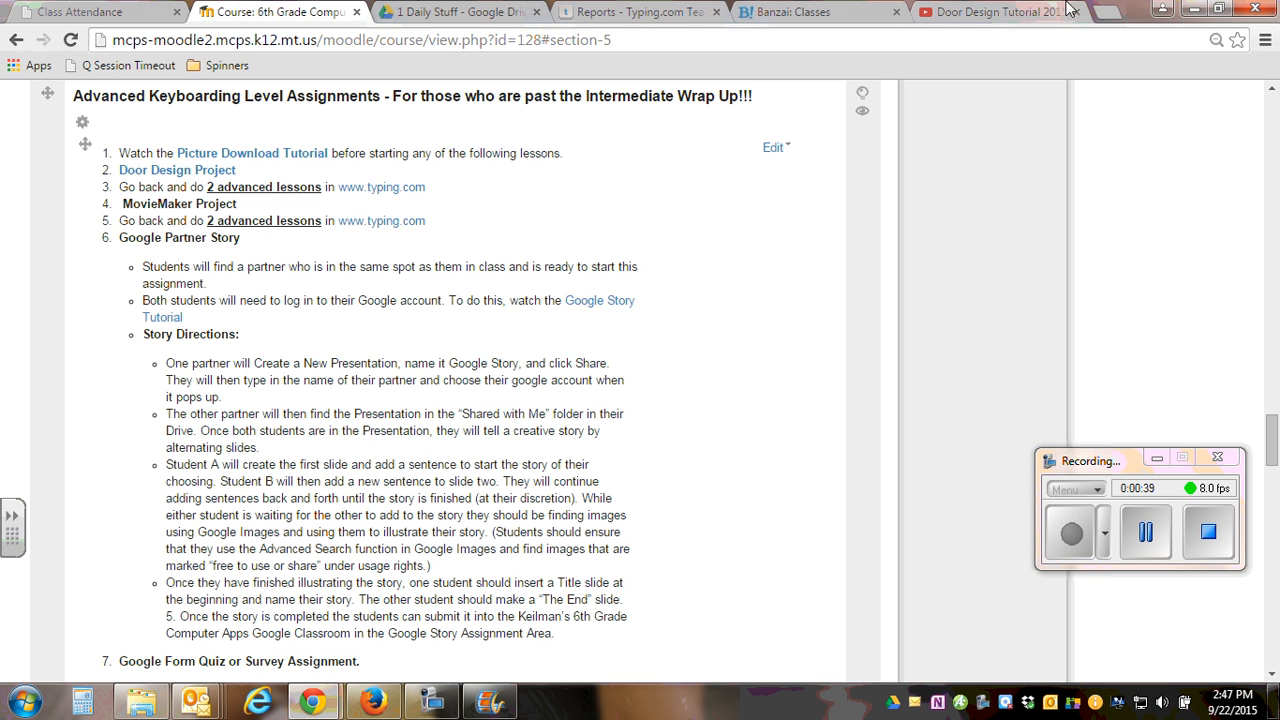
Search Google for "images" in a new browser tab and show the image results.
{"action": "left_click", "coordinate": [1100, 12]}
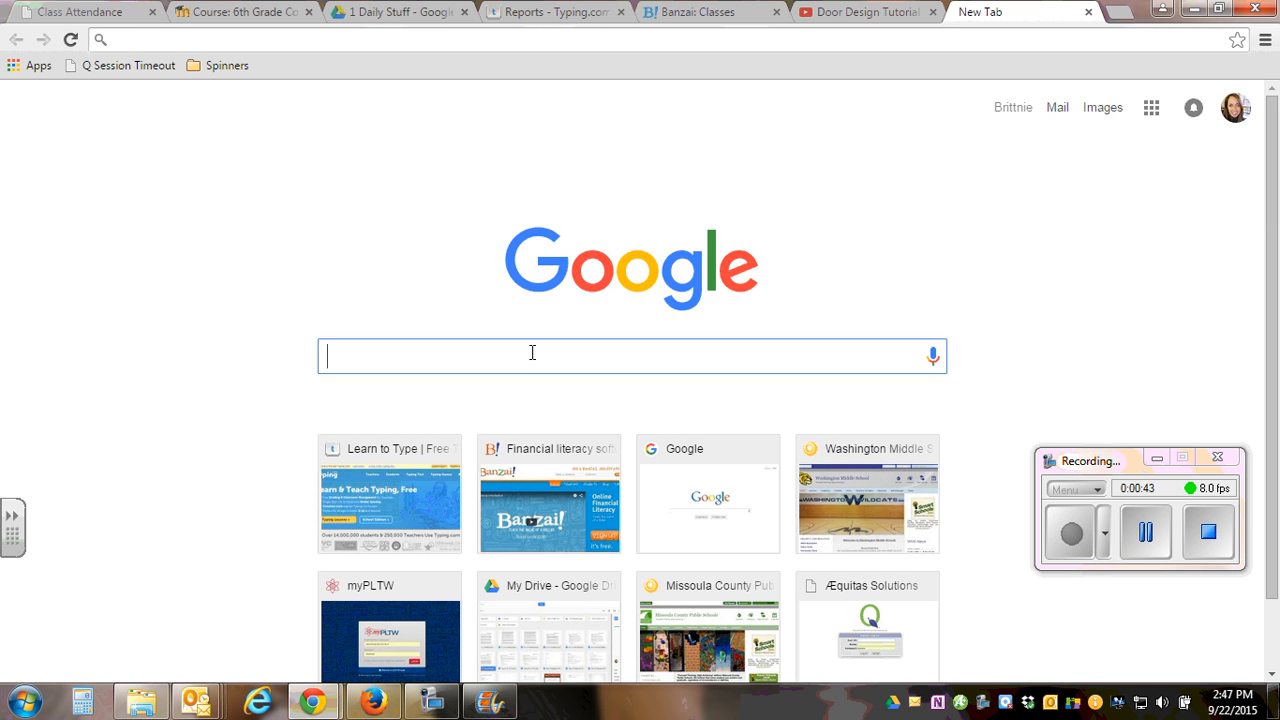
{"action": "type", "text": "images"}
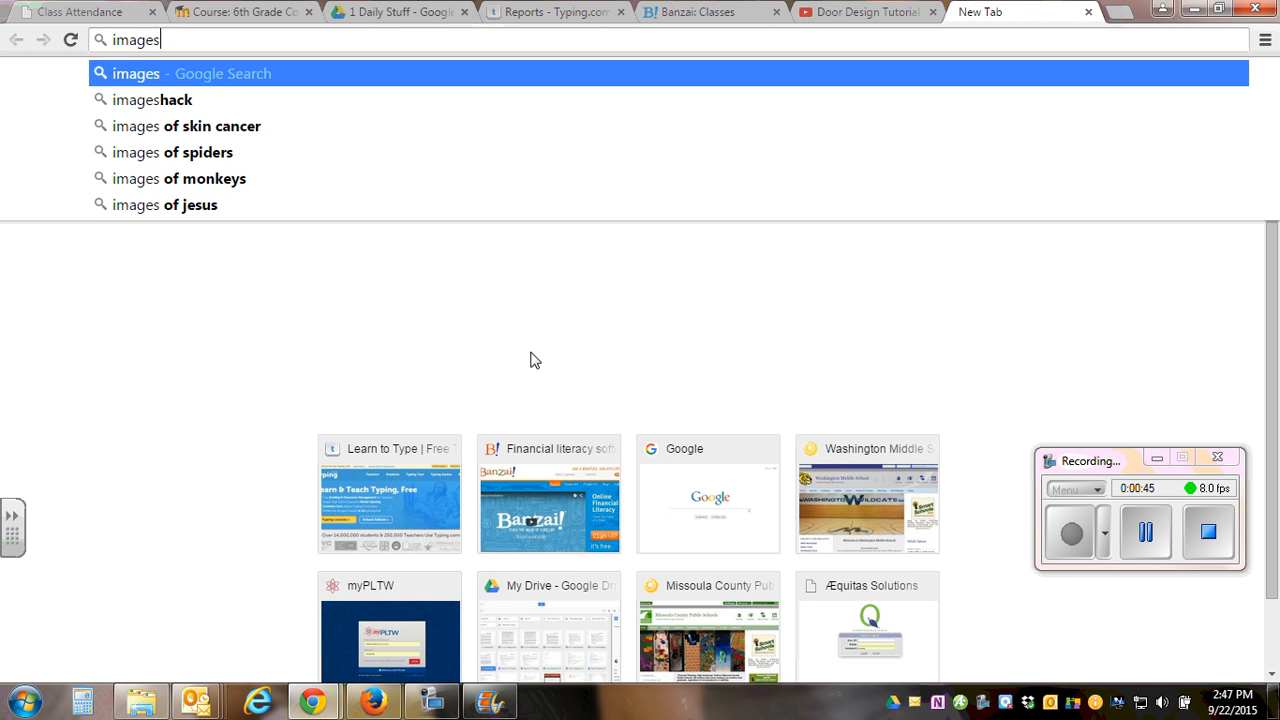
{"action": "key", "text": "Return"}
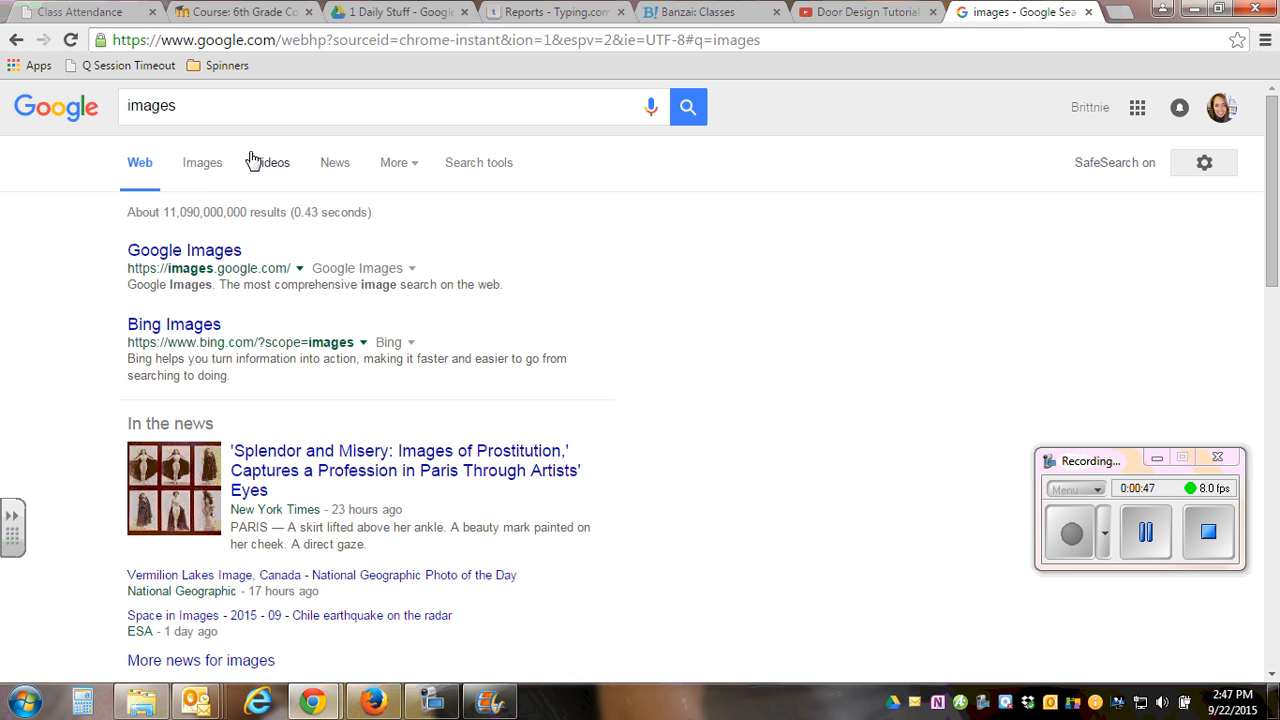
{"action": "left_click", "coordinate": [199, 164]}
Run an Advanced Image Search with usage rights set to "free to use or share".
{"action": "left_click_drag", "start_coordinate": [194, 109], "coordinate": [42, 116]}
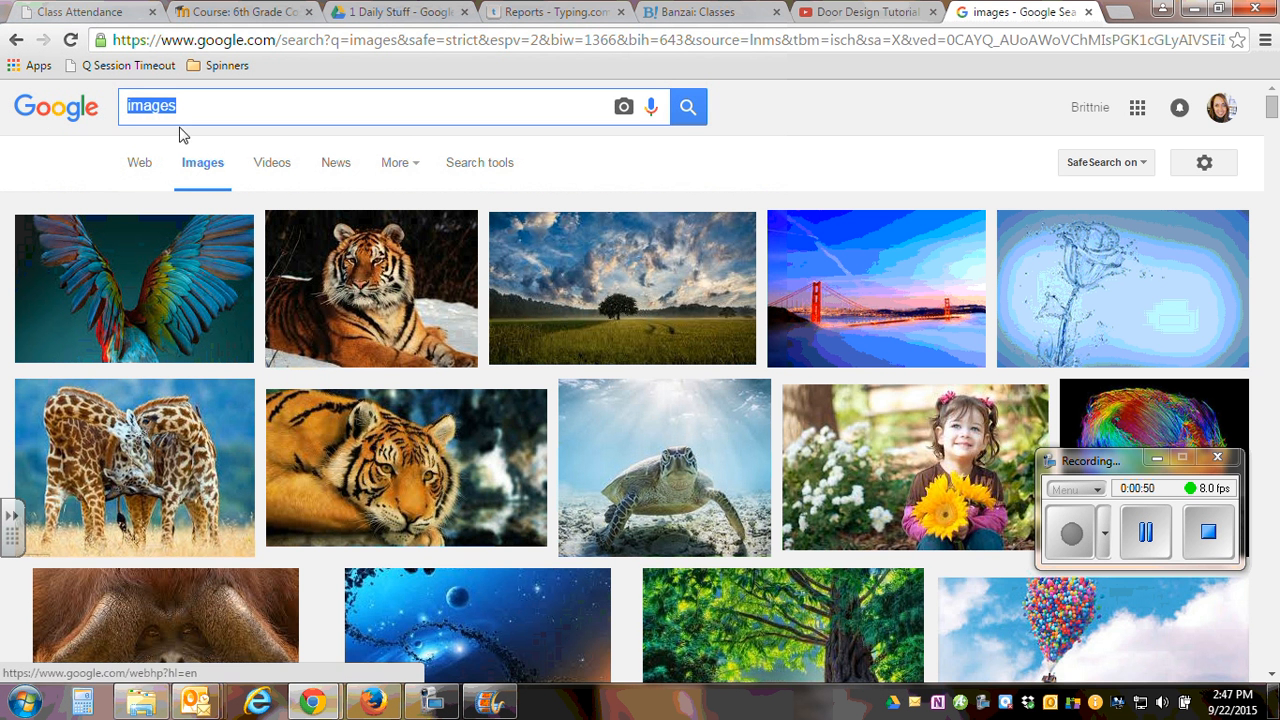
{"action": "left_click", "coordinate": [1204, 166]}
{"action": "left_click", "coordinate": [1170, 254]}
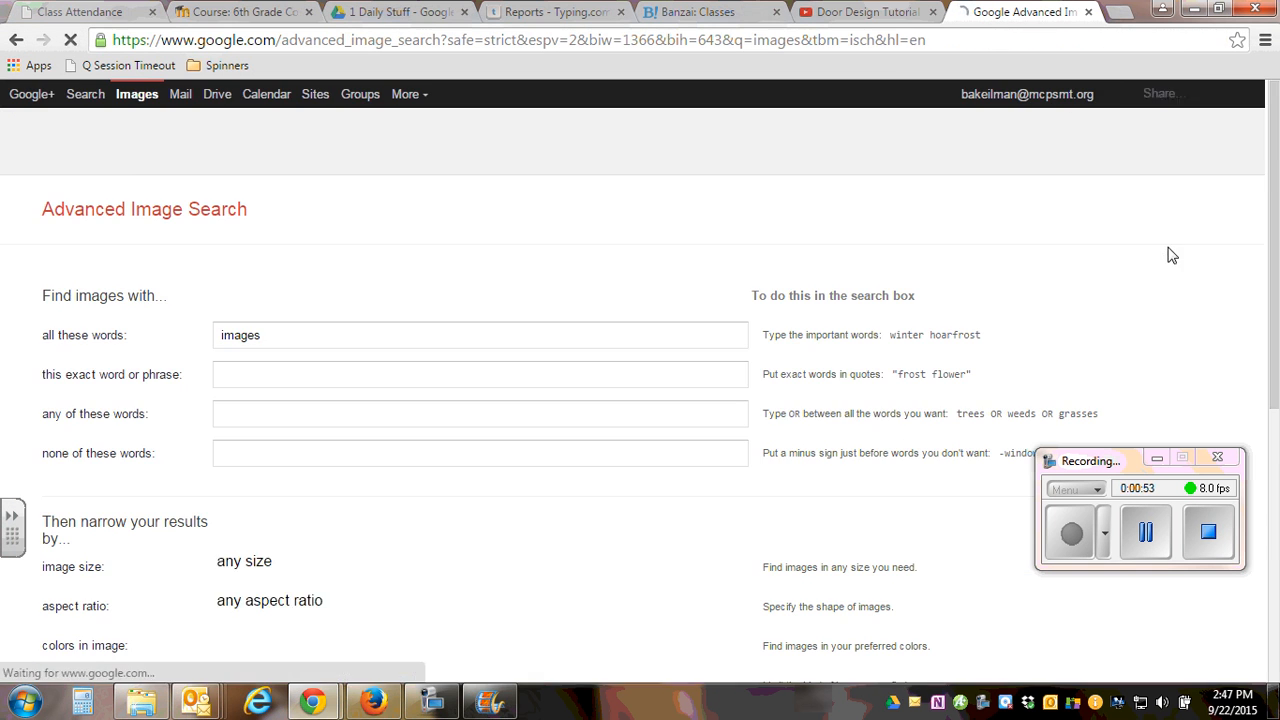
{"action": "left_click_drag", "start_coordinate": [1273, 183], "coordinate": [1273, 490]}
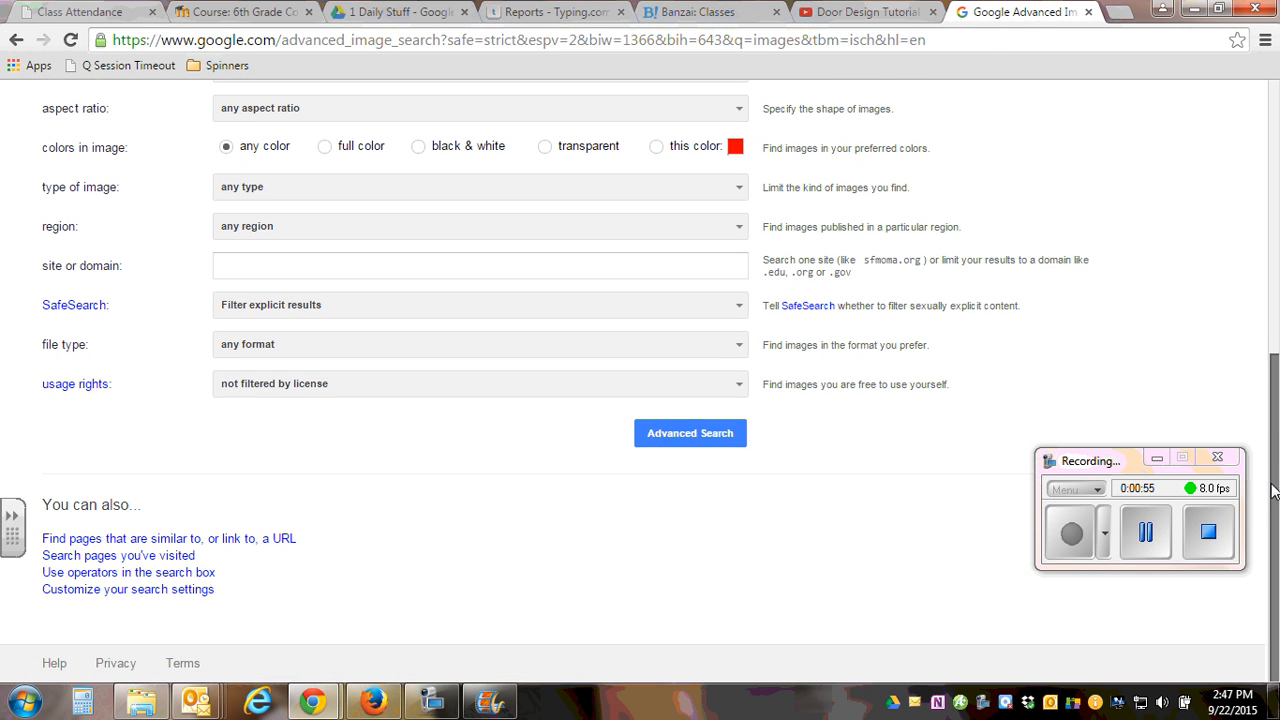
{"action": "left_click", "coordinate": [551, 393]}
{"action": "left_click", "coordinate": [342, 448]}
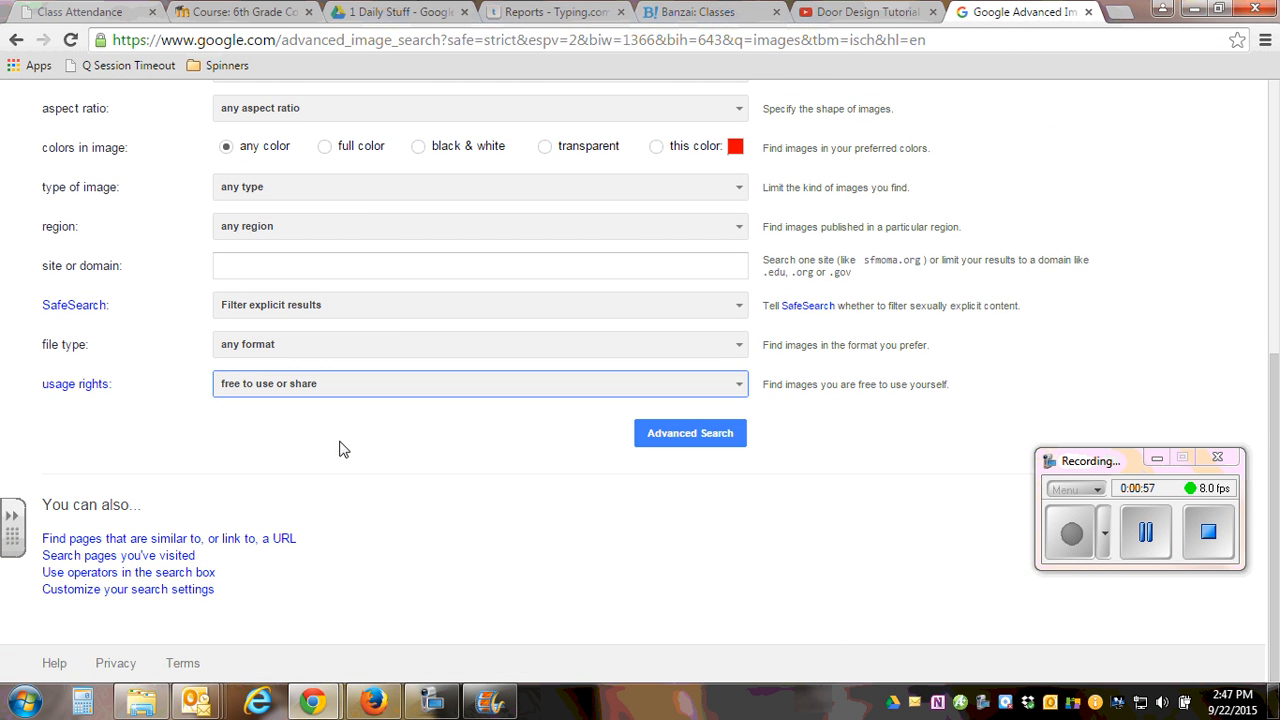
{"action": "left_click", "coordinate": [688, 435]}
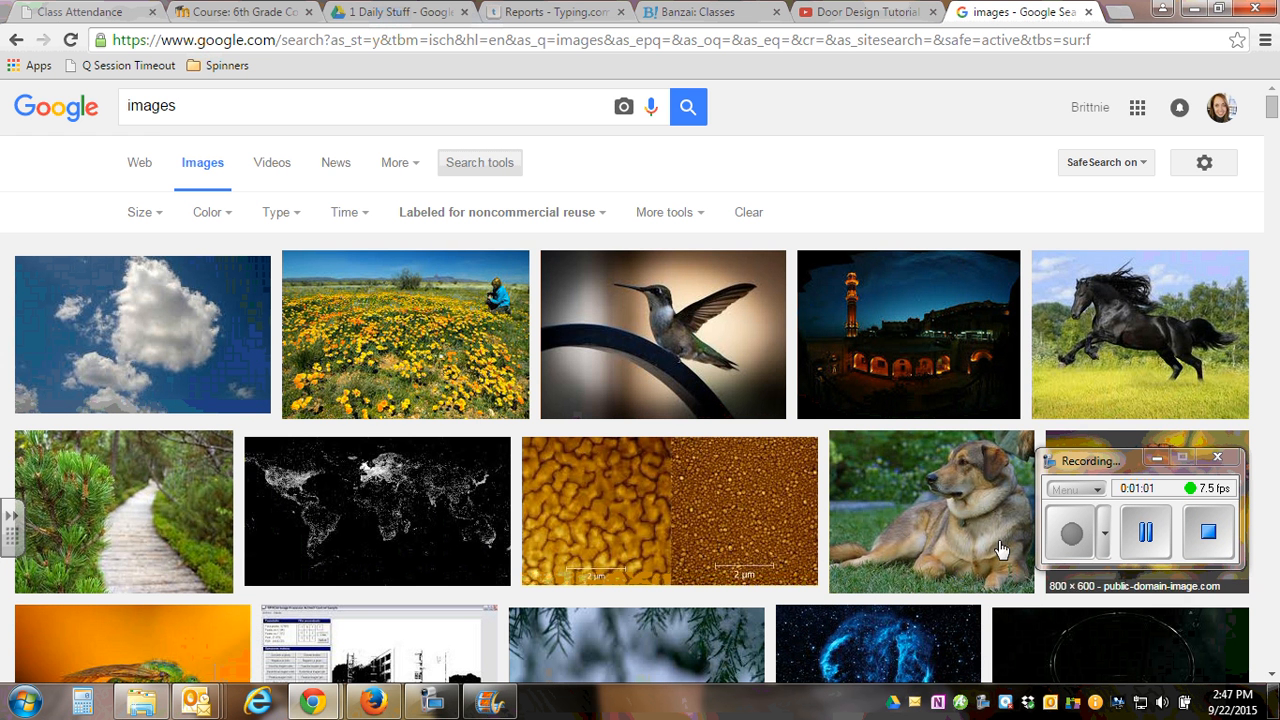
Search the license-filtered images for "dragon" and open the preview of the green cartoon dragon.
{"action": "double_click", "coordinate": [222, 101]}
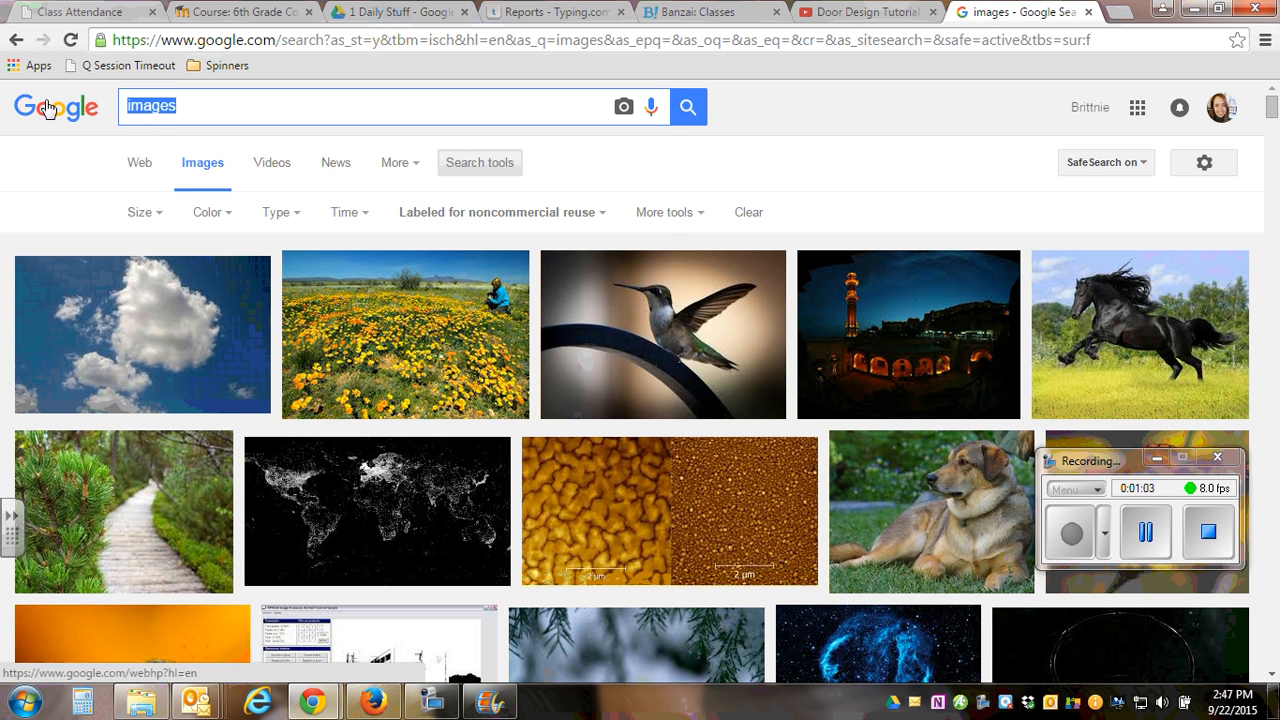
{"action": "type", "text": "dragon"}
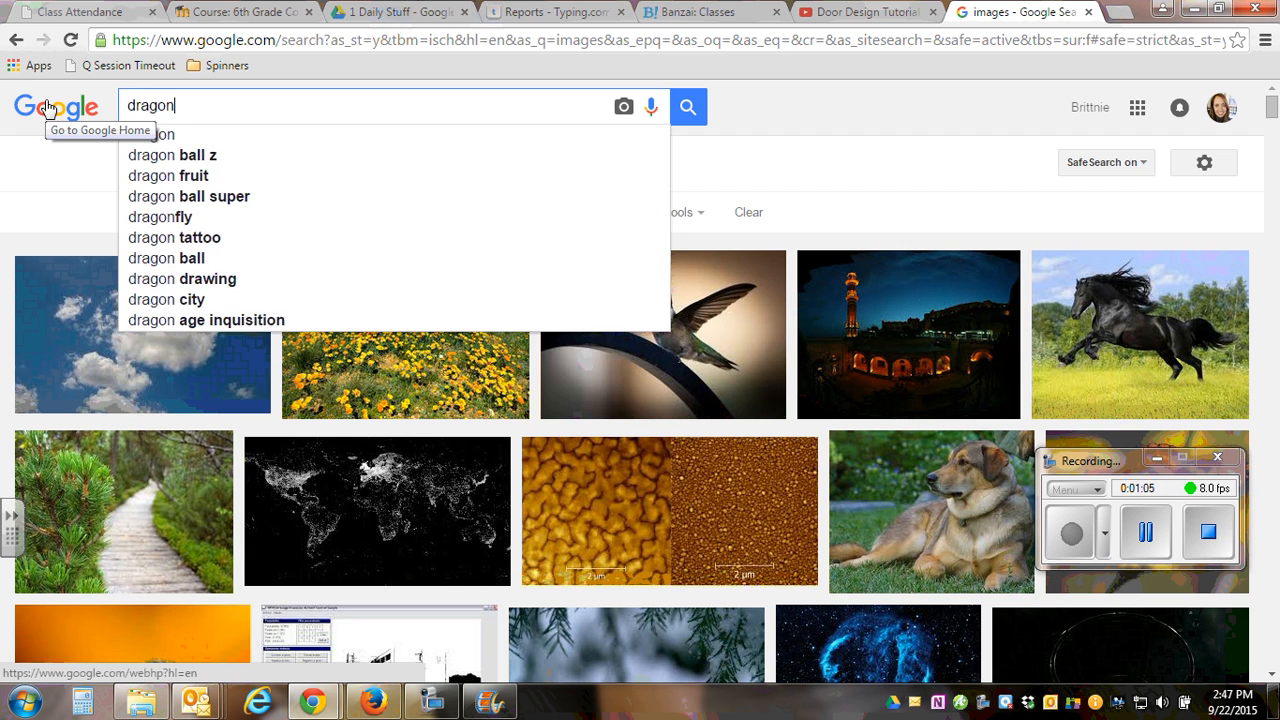
{"action": "key", "text": "Return"}
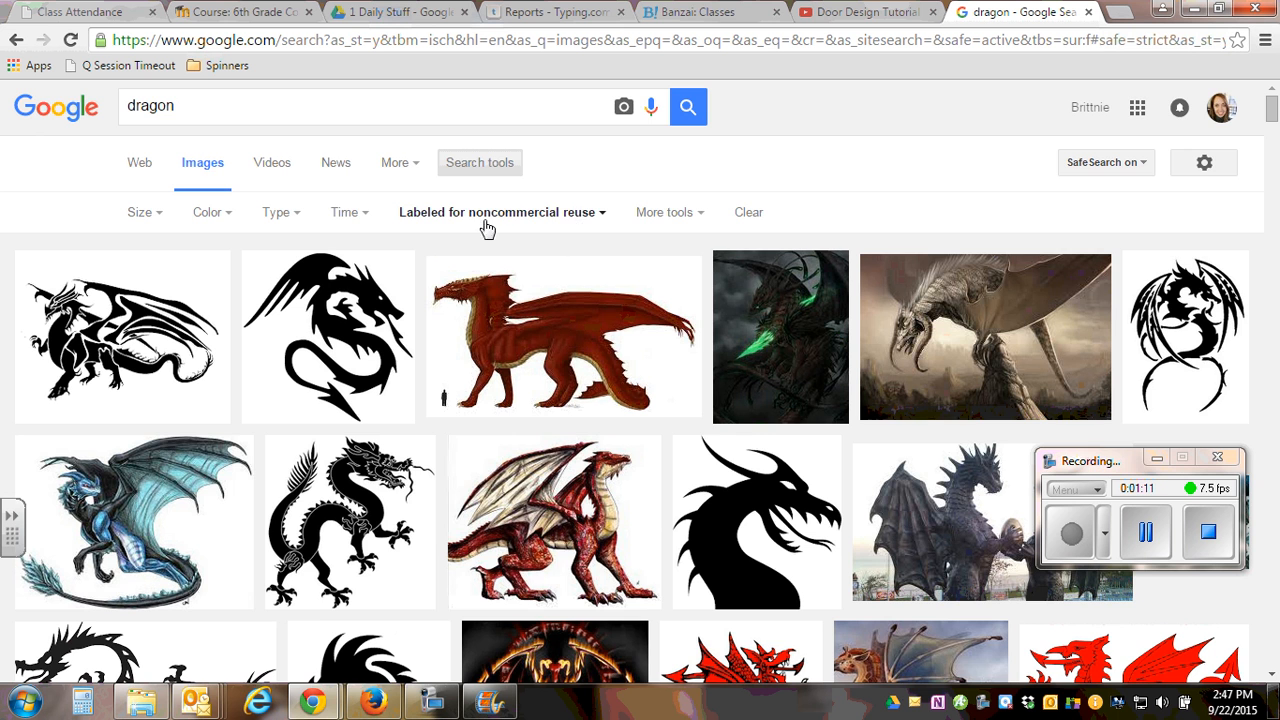
{"action": "scroll", "coordinate": [734, 106], "scroll_direction": "down", "scroll_amount": 3}
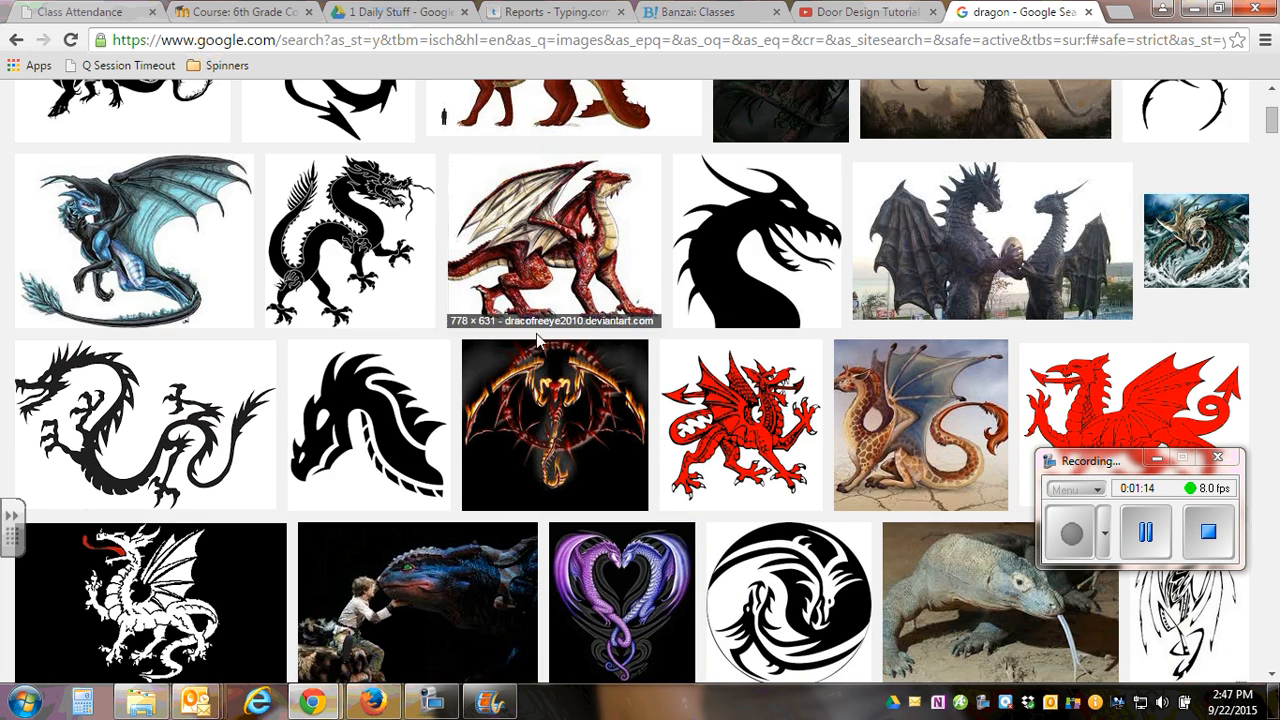
{"action": "scroll", "coordinate": [536, 340], "scroll_direction": "down", "scroll_amount": 4}
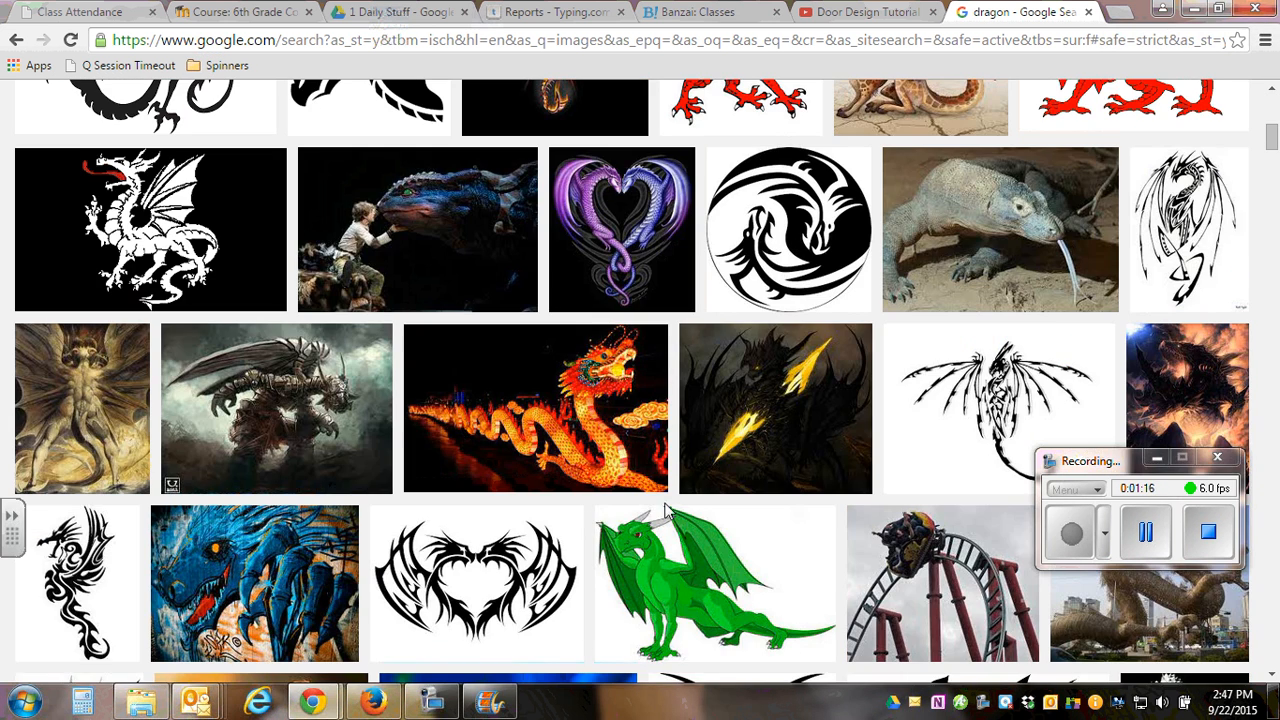
{"action": "left_click", "coordinate": [668, 572]}
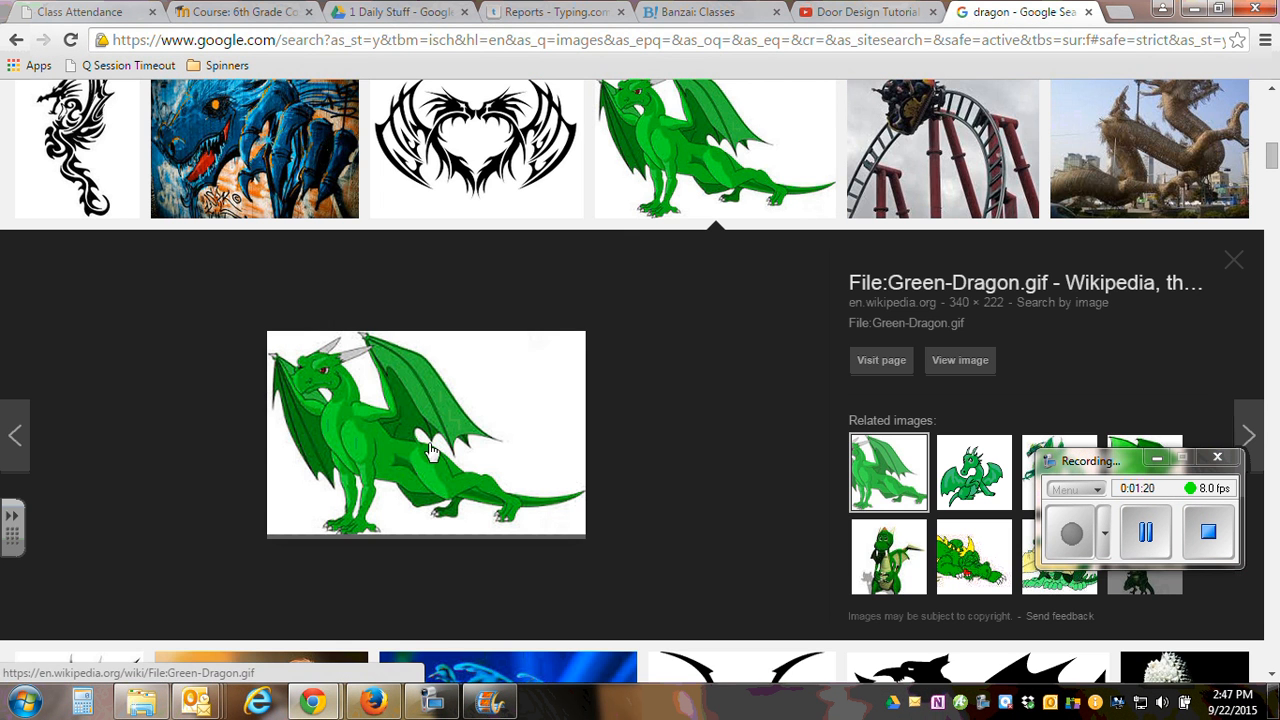
Start saving the green dragon image and browse to the Computer Apps Other folder on the H: drive.
{"action": "right_click", "coordinate": [352, 445]}
{"action": "left_click", "coordinate": [397, 268]}
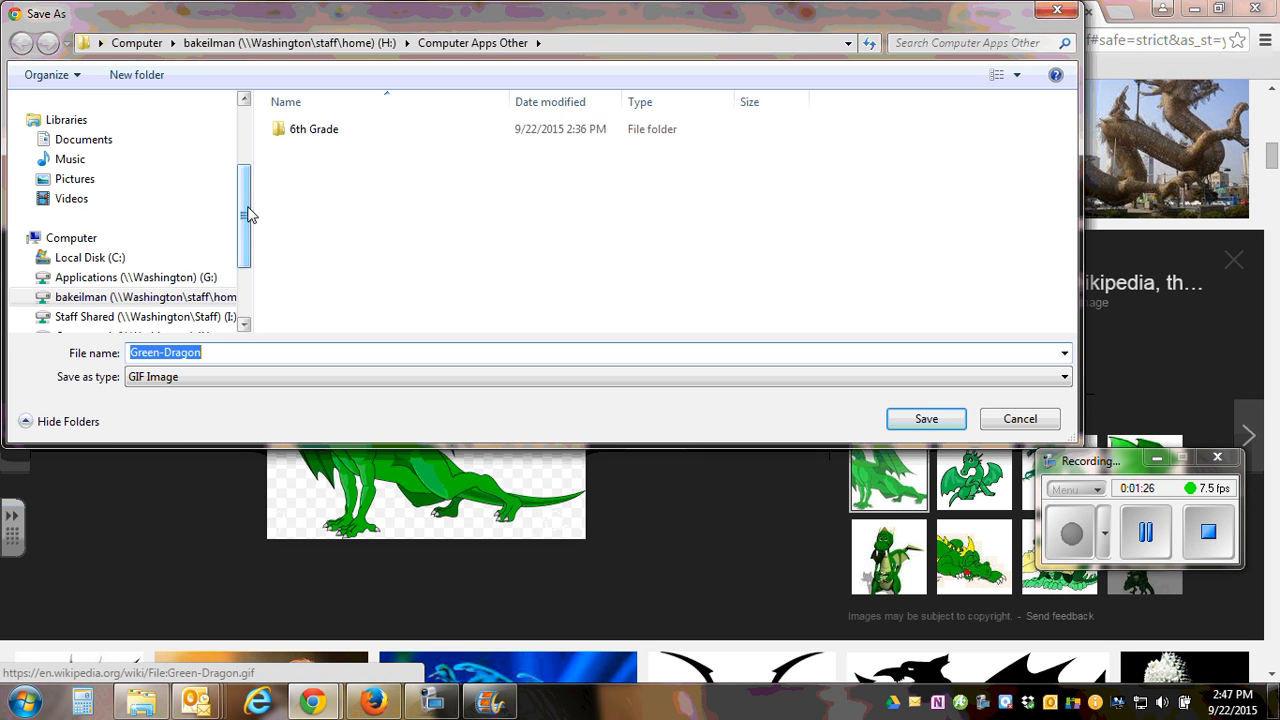
{"action": "left_click", "coordinate": [140, 297]}
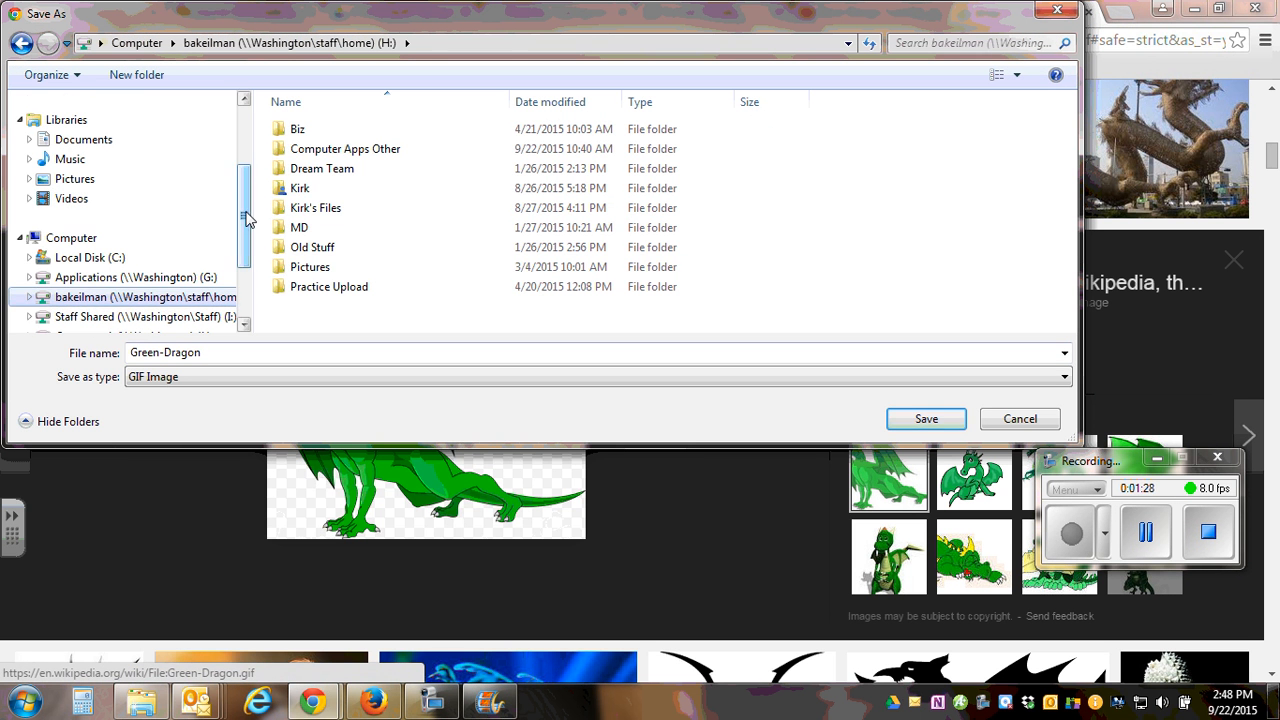
{"action": "scroll", "coordinate": [247, 218], "scroll_direction": "down", "scroll_amount": 1}
{"action": "double_click", "coordinate": [300, 149]}
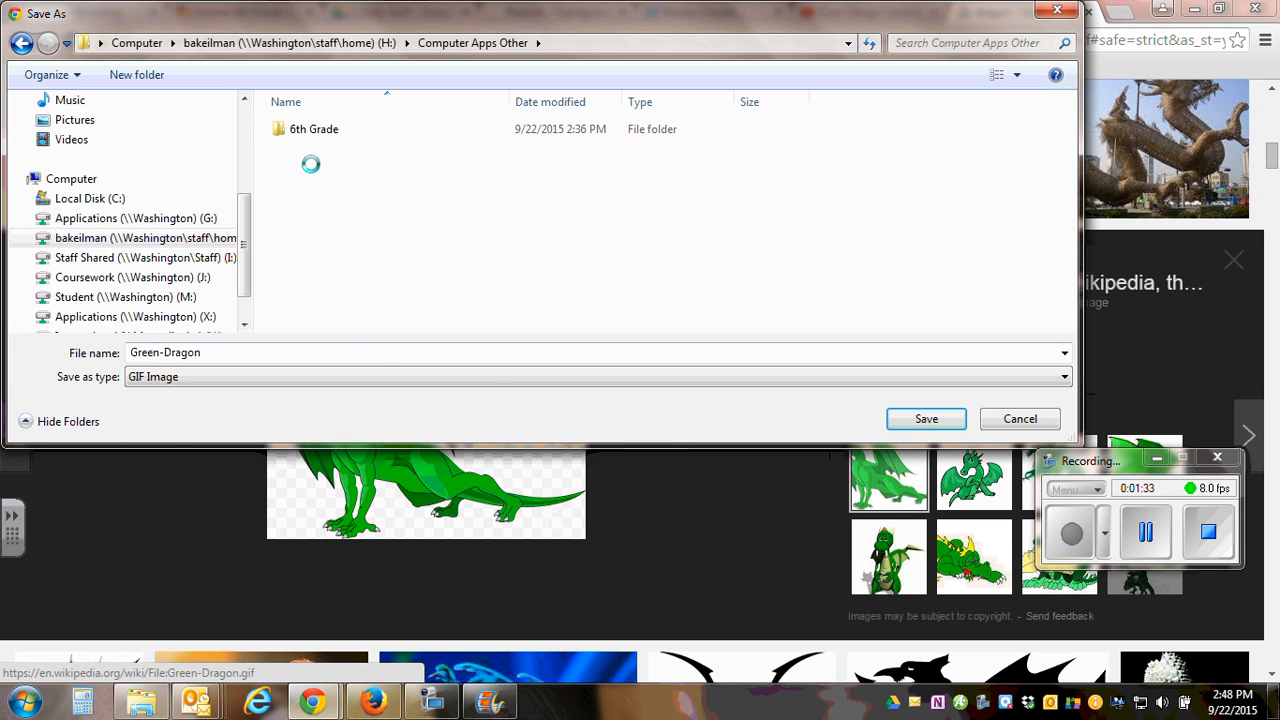
Create a new folder named "bob" inside Computer Apps Other.
{"action": "right_click", "coordinate": [310, 163]}
{"action": "mouse_move", "coordinate": [356, 341]}
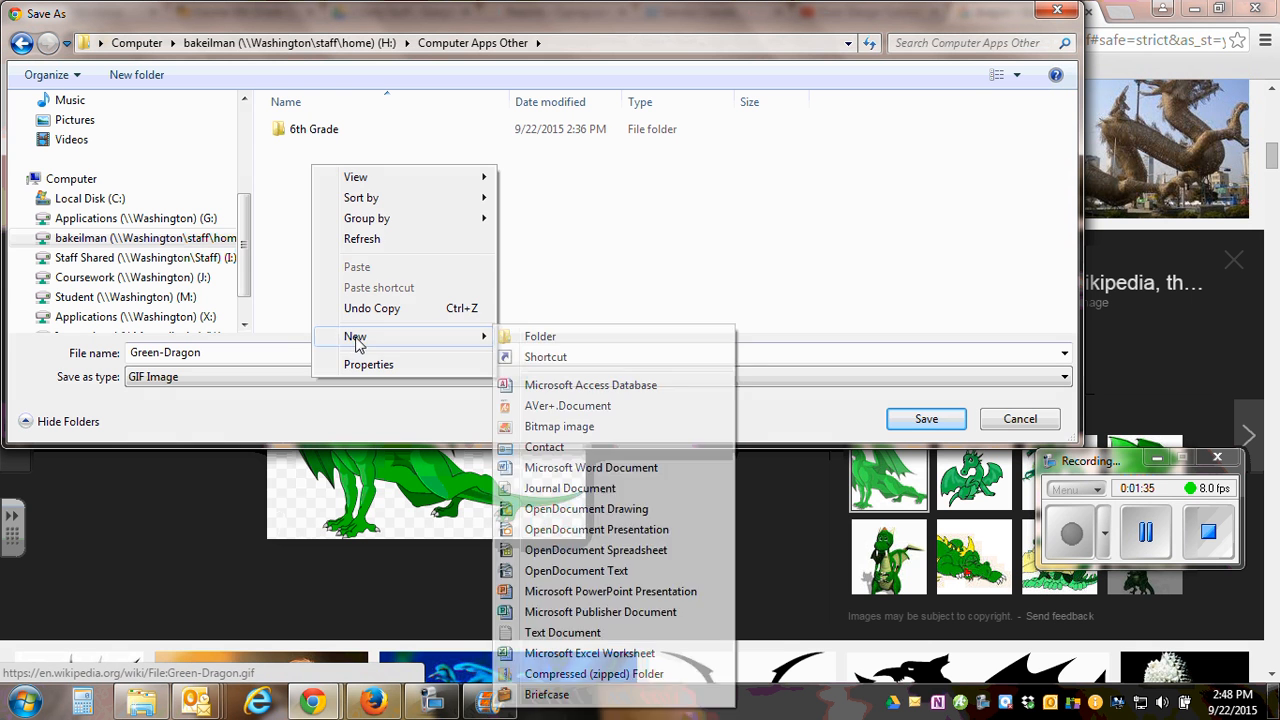
{"action": "left_click", "coordinate": [537, 337]}
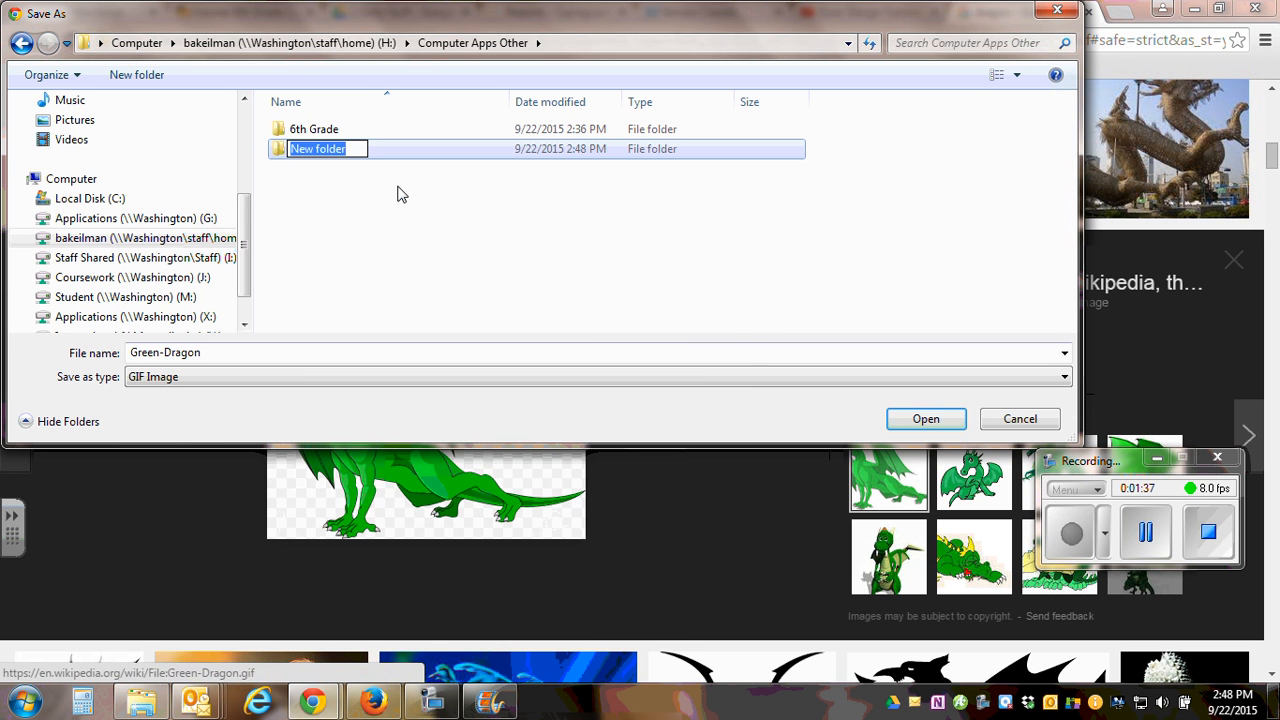
{"action": "type", "text": "bob"}
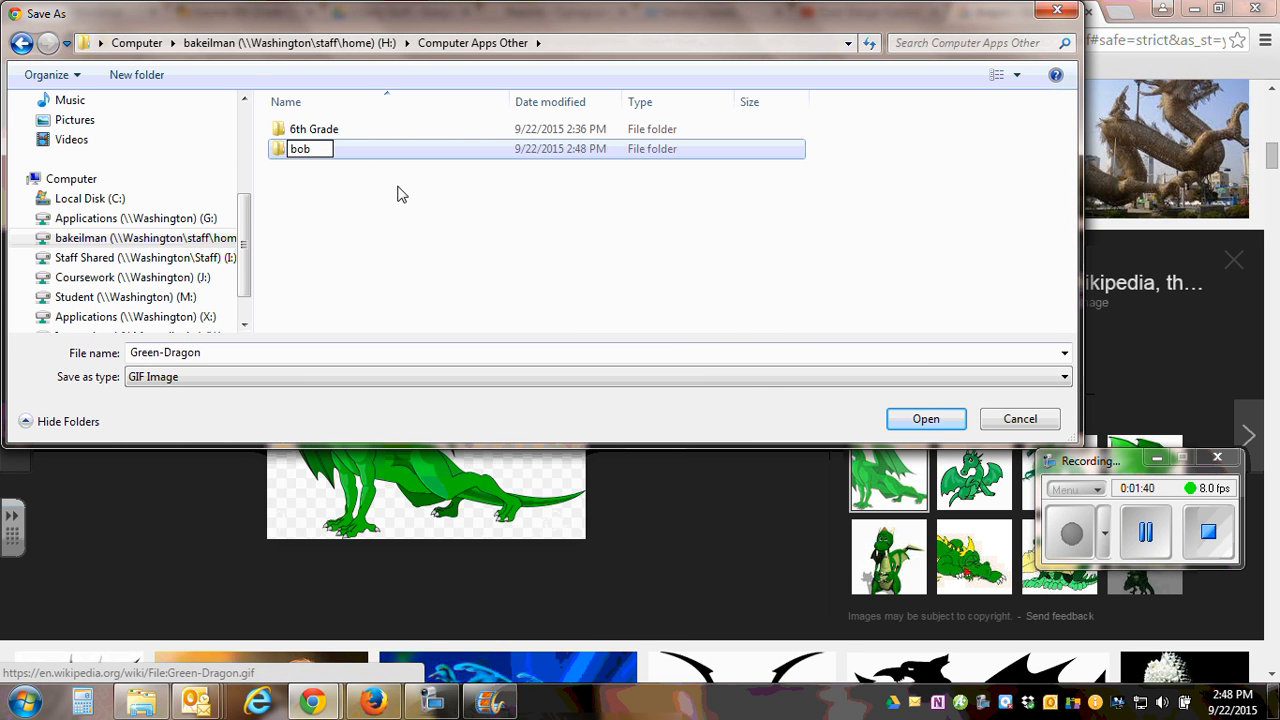
{"action": "left_click", "coordinate": [397, 193]}
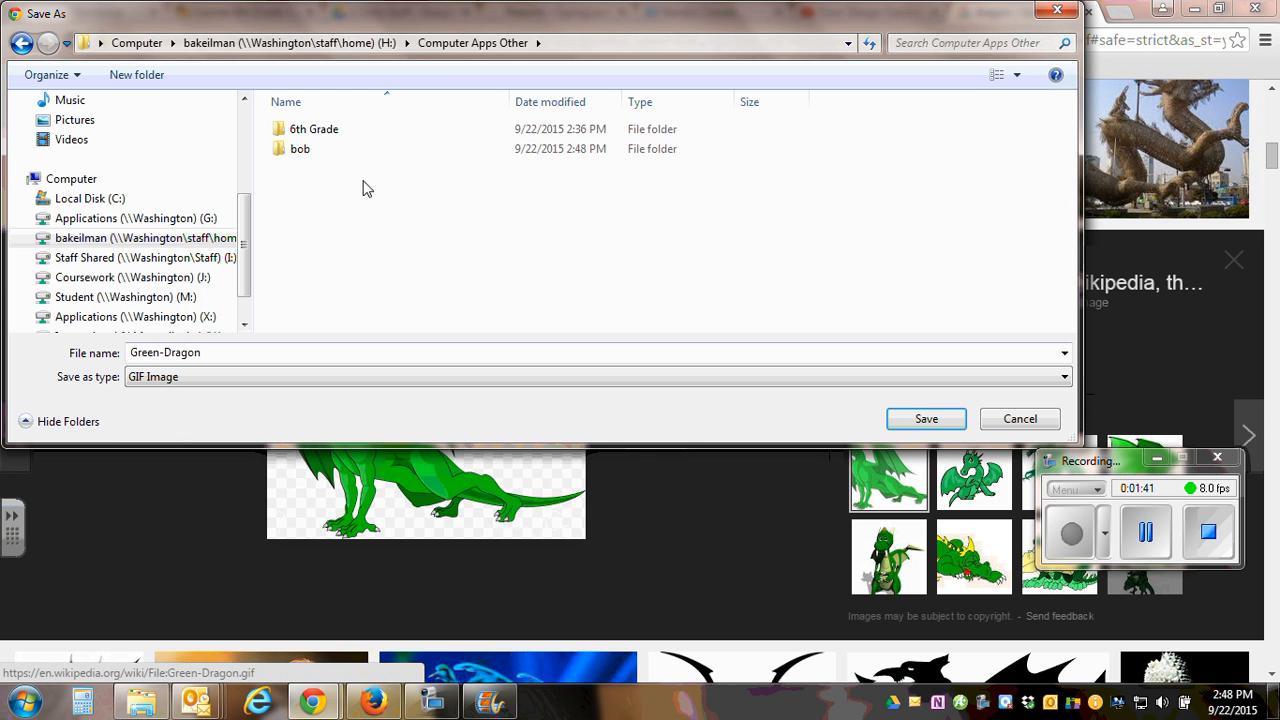
Save the image as Green-Dragon in GIF format in the 6th Grade folder.
{"action": "double_click", "coordinate": [301, 131]}
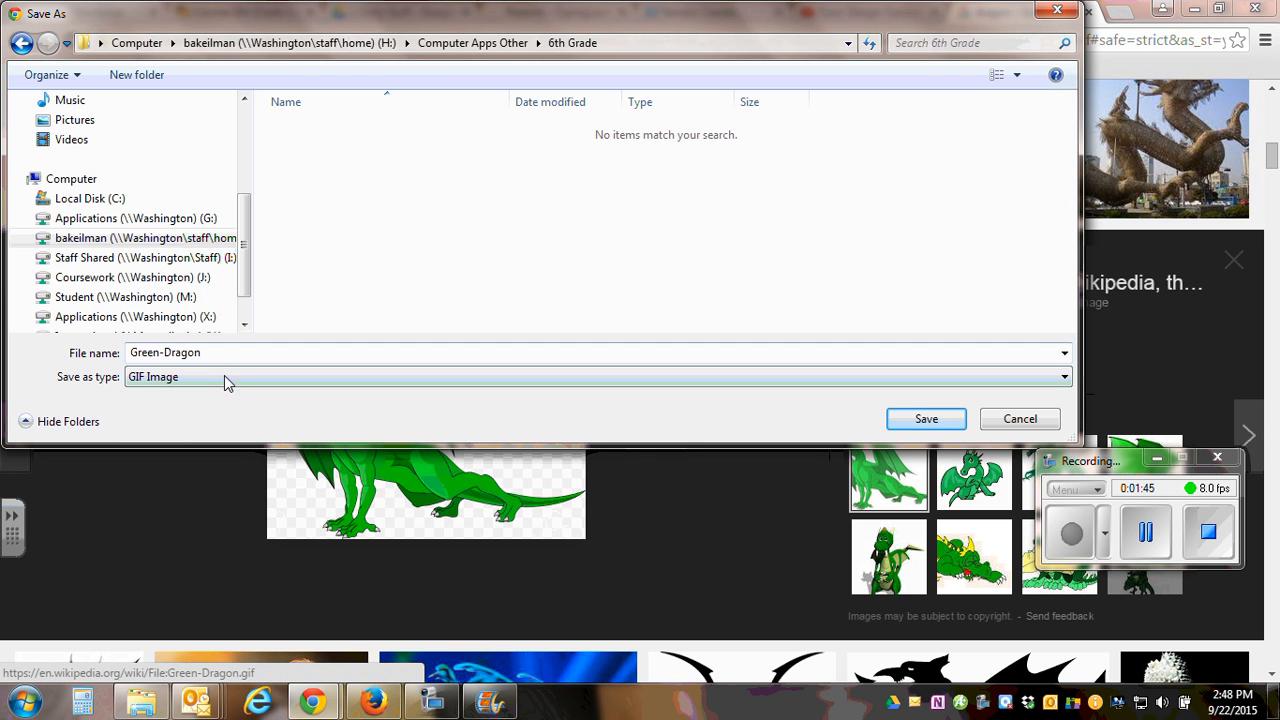
{"action": "left_click", "coordinate": [915, 420]}
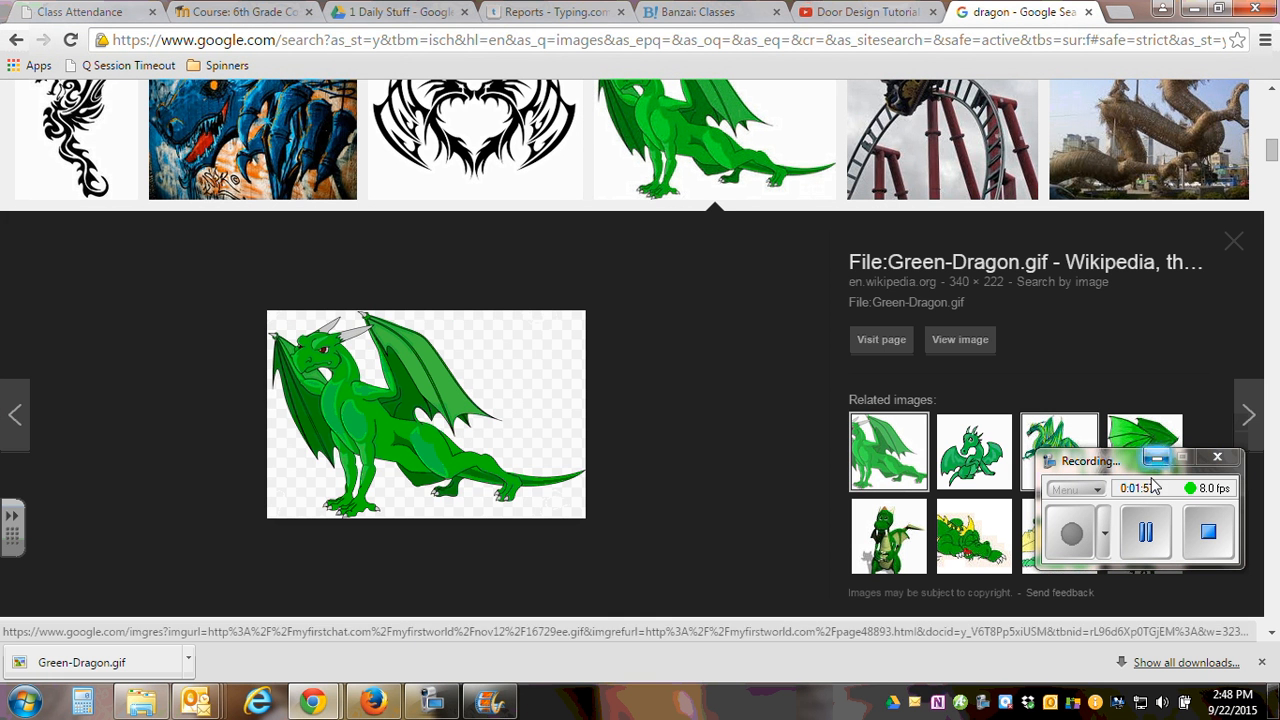
{"action": "left_click", "coordinate": [1147, 535]}
{"action": "left_click", "coordinate": [1072, 540]}
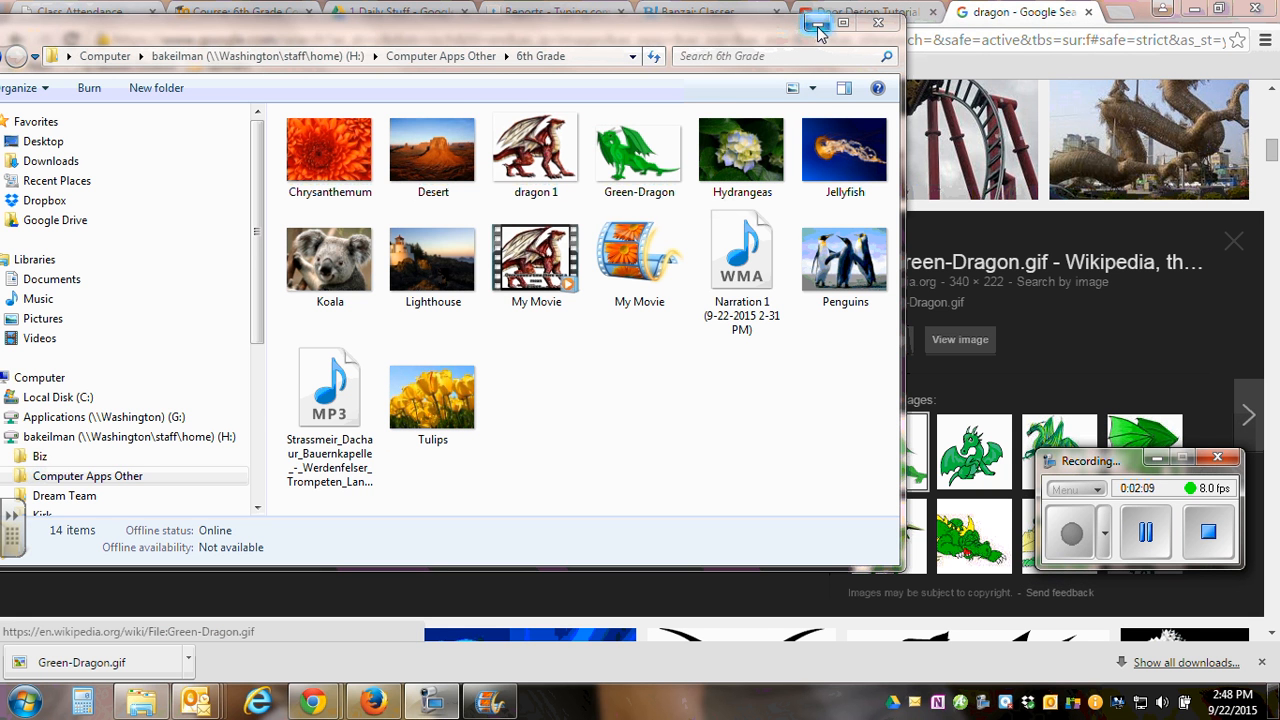
Close the 6th Grade folder window and switch to Movie Maker.
{"action": "left_click", "coordinate": [875, 26]}
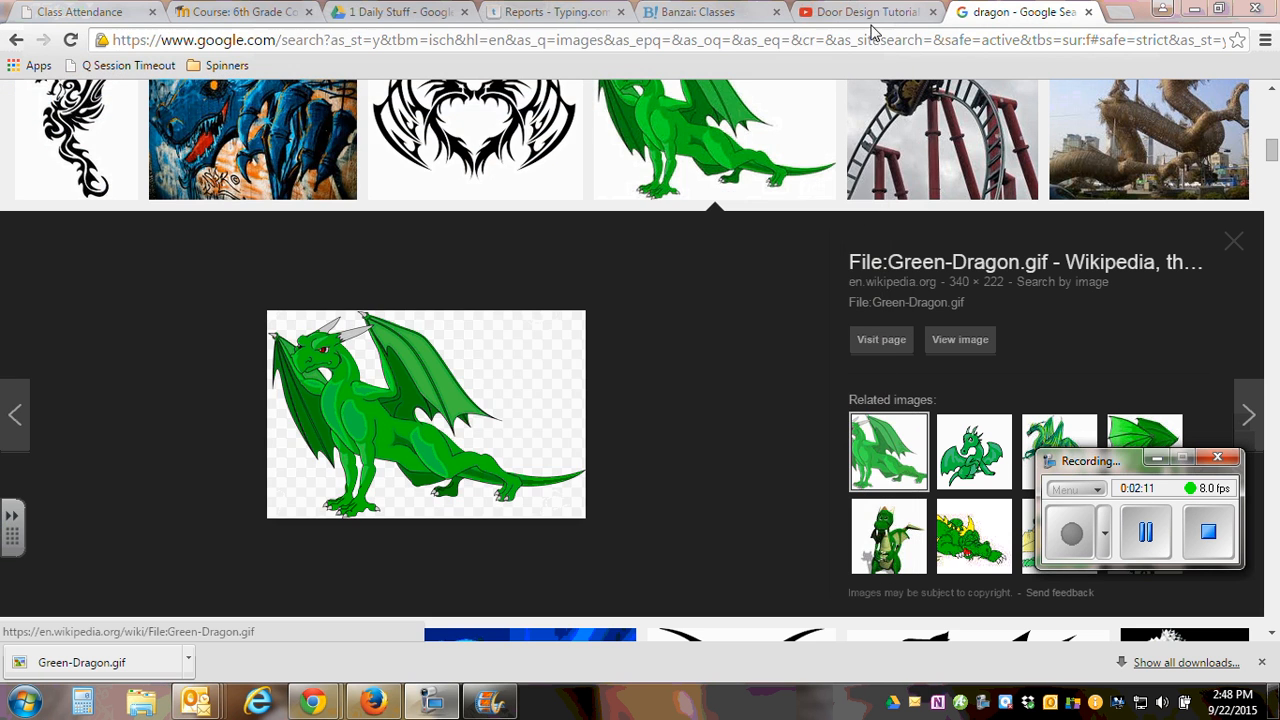
{"action": "left_click", "coordinate": [494, 703]}
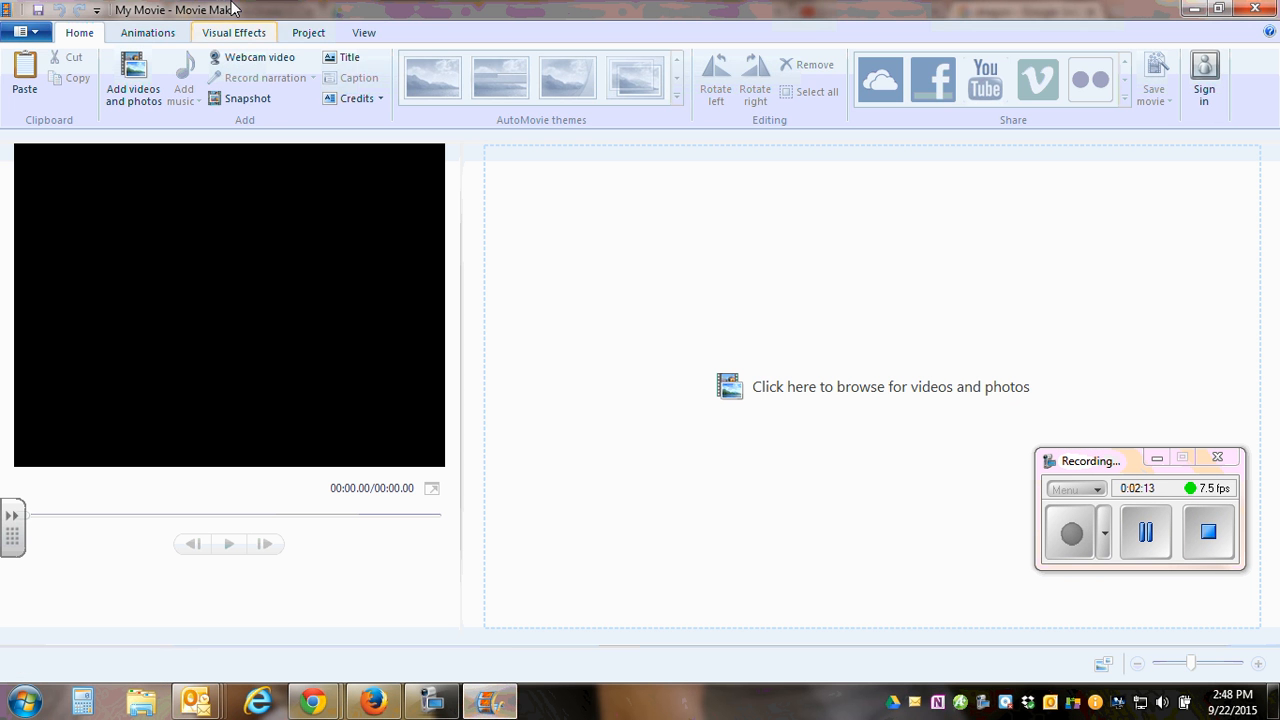
Start adding videos and photos, and browse through the H: drive and Computer Apps Other to the 6th Grade folder.
{"action": "left_click", "coordinate": [144, 82]}
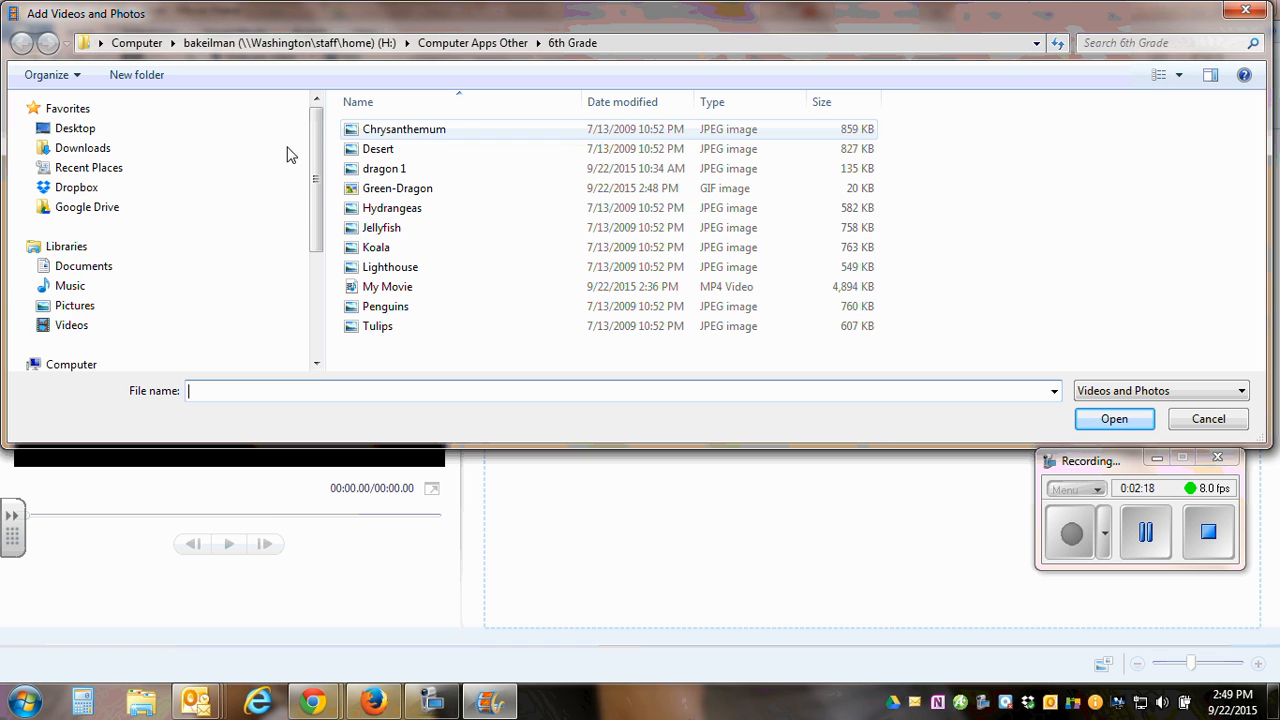
{"action": "left_click_drag", "start_coordinate": [316, 176], "coordinate": [316, 270]}
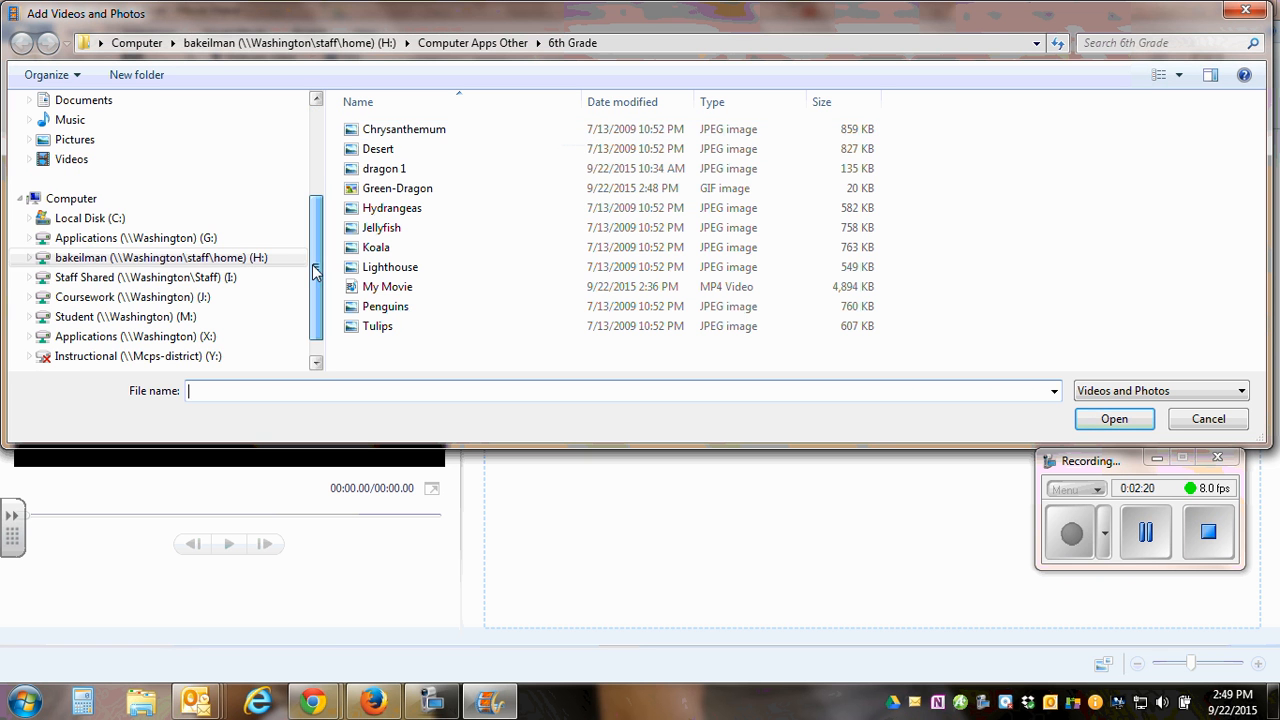
{"action": "left_click", "coordinate": [250, 257]}
{"action": "double_click", "coordinate": [372, 149]}
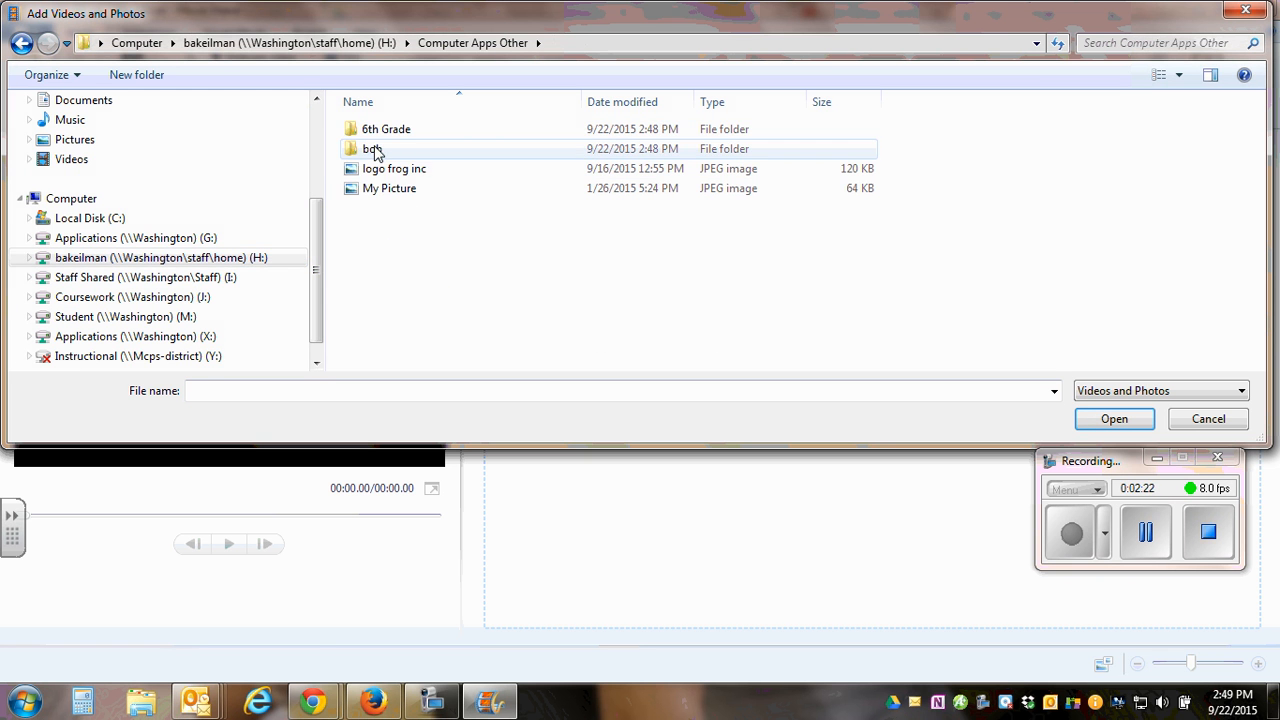
{"action": "double_click", "coordinate": [374, 131]}
Add all the pictures from Chrysanthemum to Tulips to the project, leaving out the My Movie video.
{"action": "left_click", "coordinate": [404, 136]}
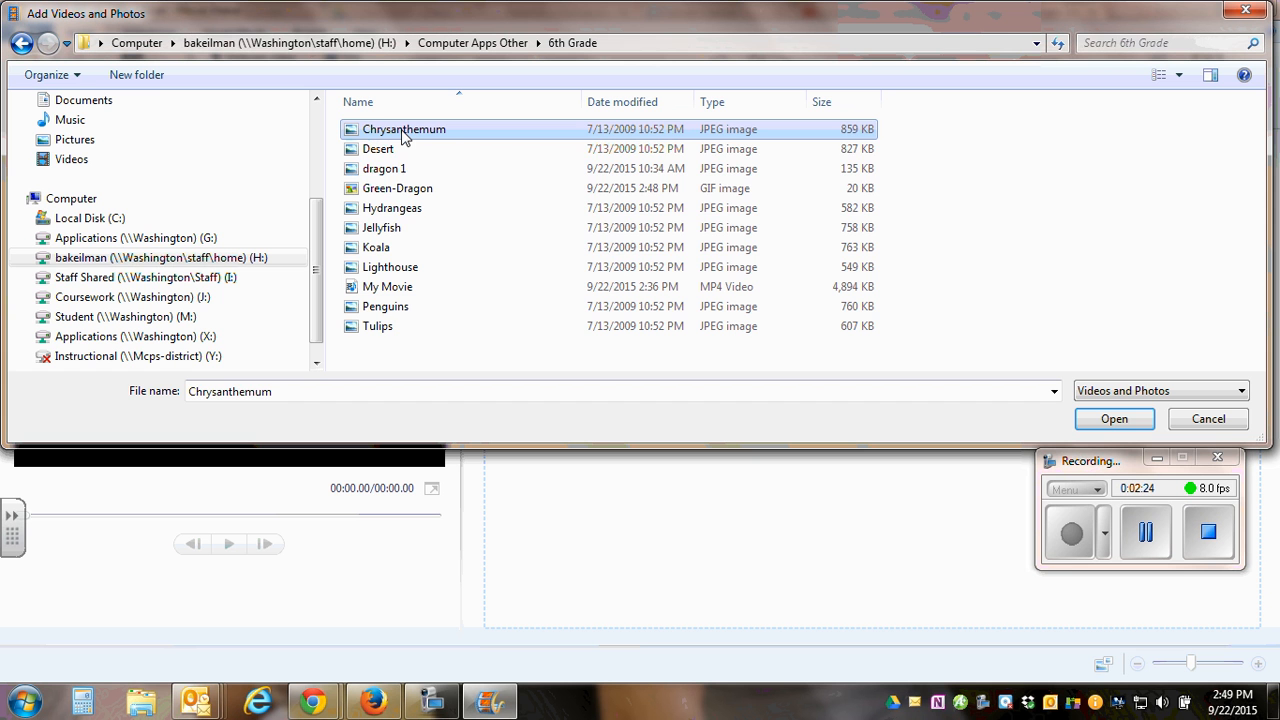
{"action": "key", "text": "shift+Down"}
{"action": "key", "text": "shift+Down"}
{"action": "key", "text": "shift+Down"}
{"action": "key", "text": "shift+Down"}
{"action": "key", "text": "shift+Down"}
{"action": "key", "text": "shift+Down"}
{"action": "key", "text": "shift+Down"}
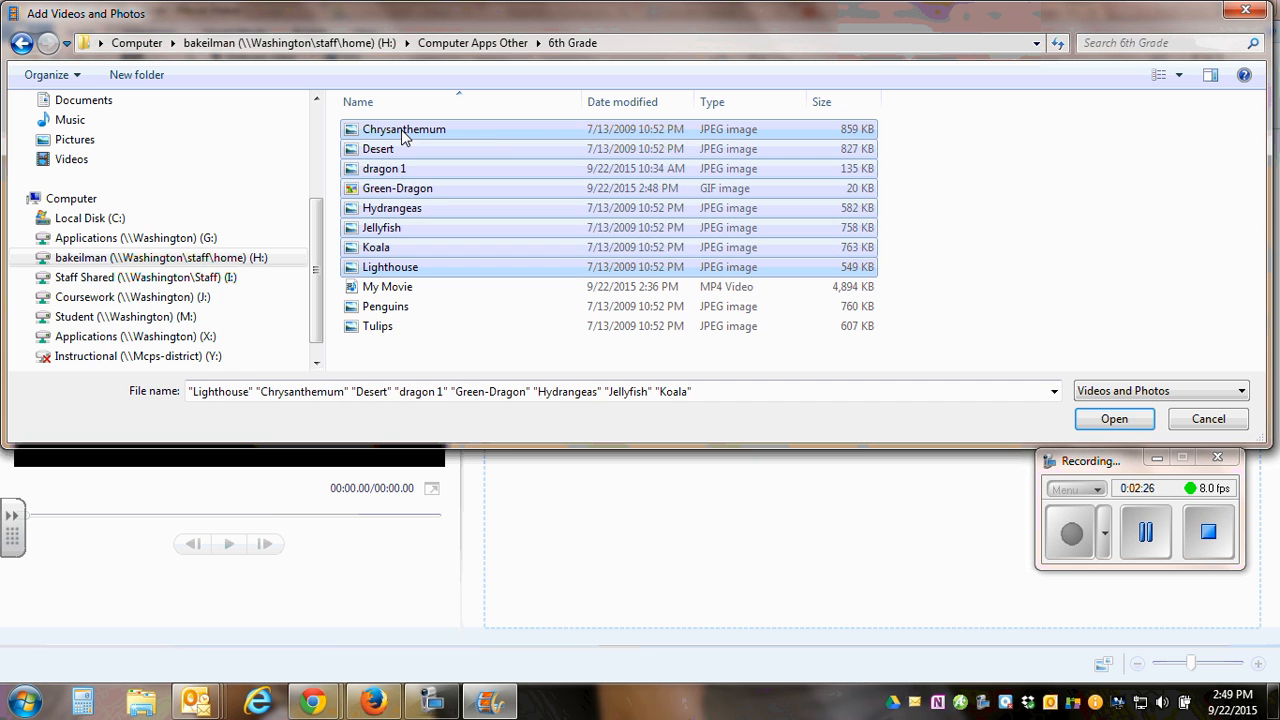
{"action": "left_click", "coordinate": [383, 308], "text": "ctrl"}
{"action": "left_click", "coordinate": [383, 328], "text": "ctrl"}
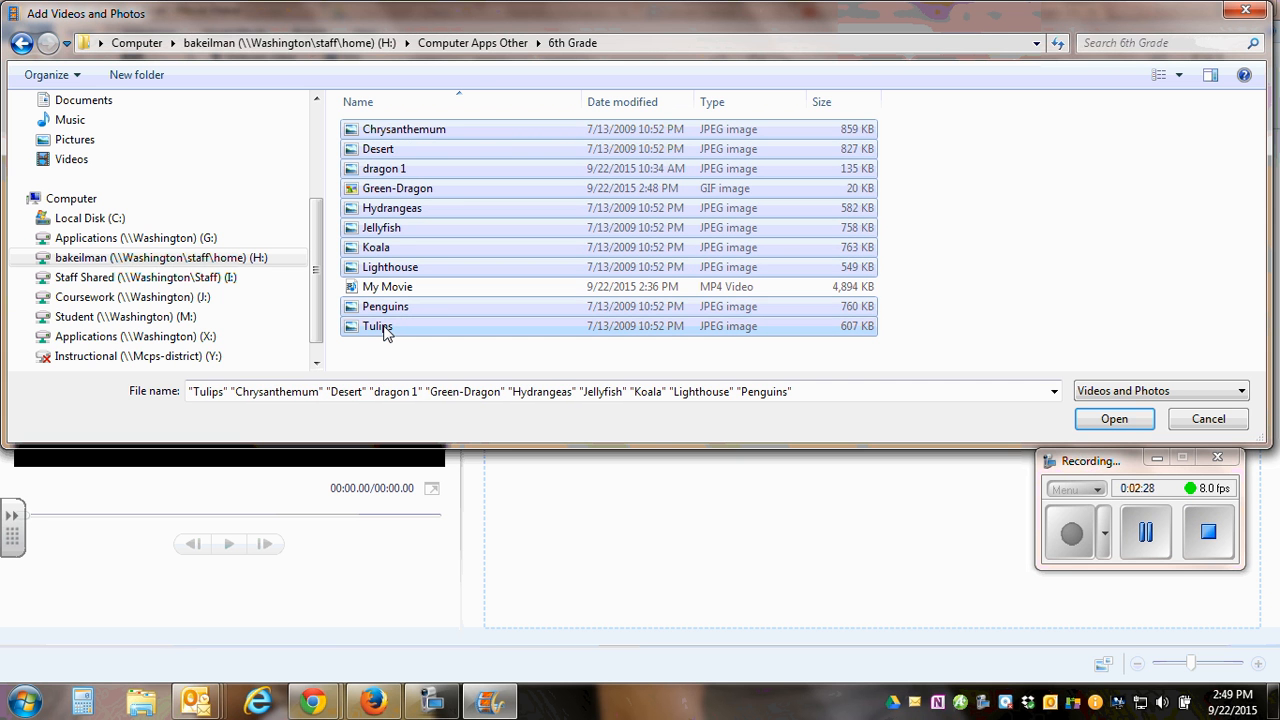
{"action": "left_click", "coordinate": [1113, 420]}
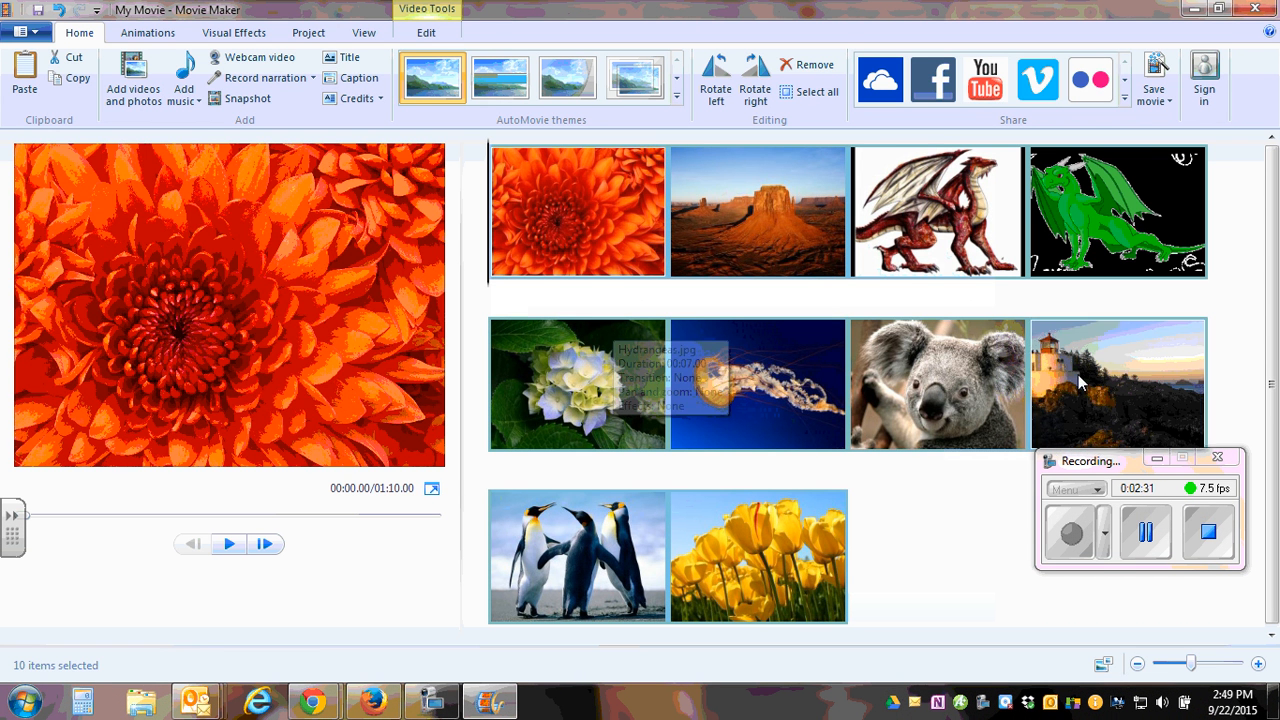
Move the green dragon picture to the start of the storyboard and the red dragon between the chrysanthemum and the desert.
{"action": "left_click", "coordinate": [1135, 203]}
{"action": "left_click_drag", "start_coordinate": [1118, 205], "coordinate": [572, 240]}
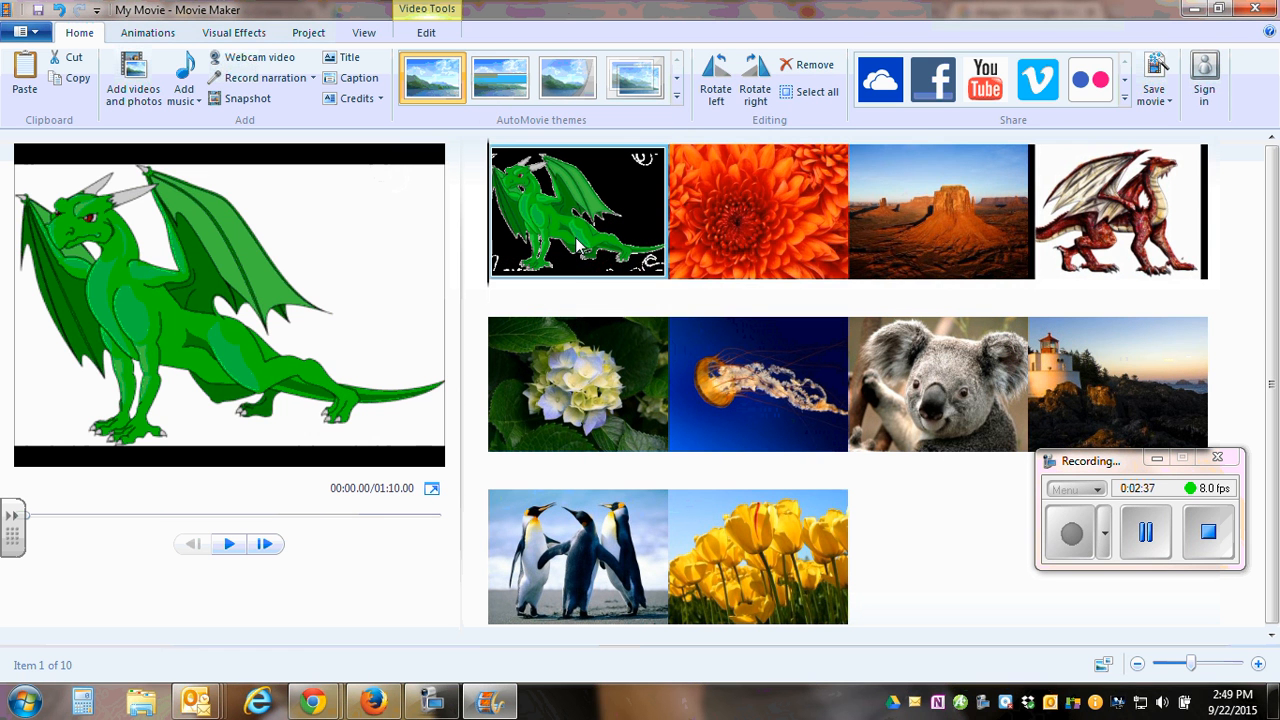
{"action": "left_click", "coordinate": [1105, 190]}
{"action": "left_click_drag", "start_coordinate": [1105, 190], "coordinate": [913, 265]}
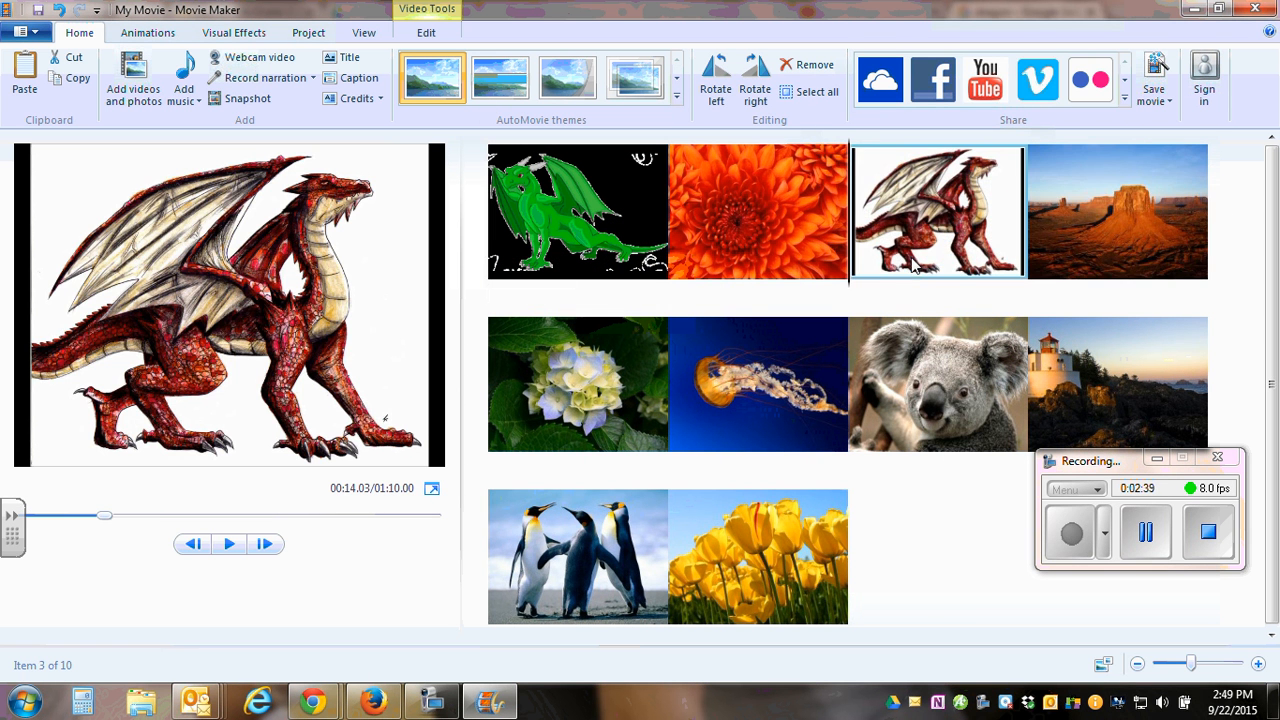
Move the penguins picture to the end after the tulips, and the green dragon between the jellyfish and the koala.
{"action": "left_click_drag", "start_coordinate": [655, 570], "coordinate": [746, 598]}
{"action": "left_click_drag", "start_coordinate": [645, 560], "coordinate": [851, 622]}
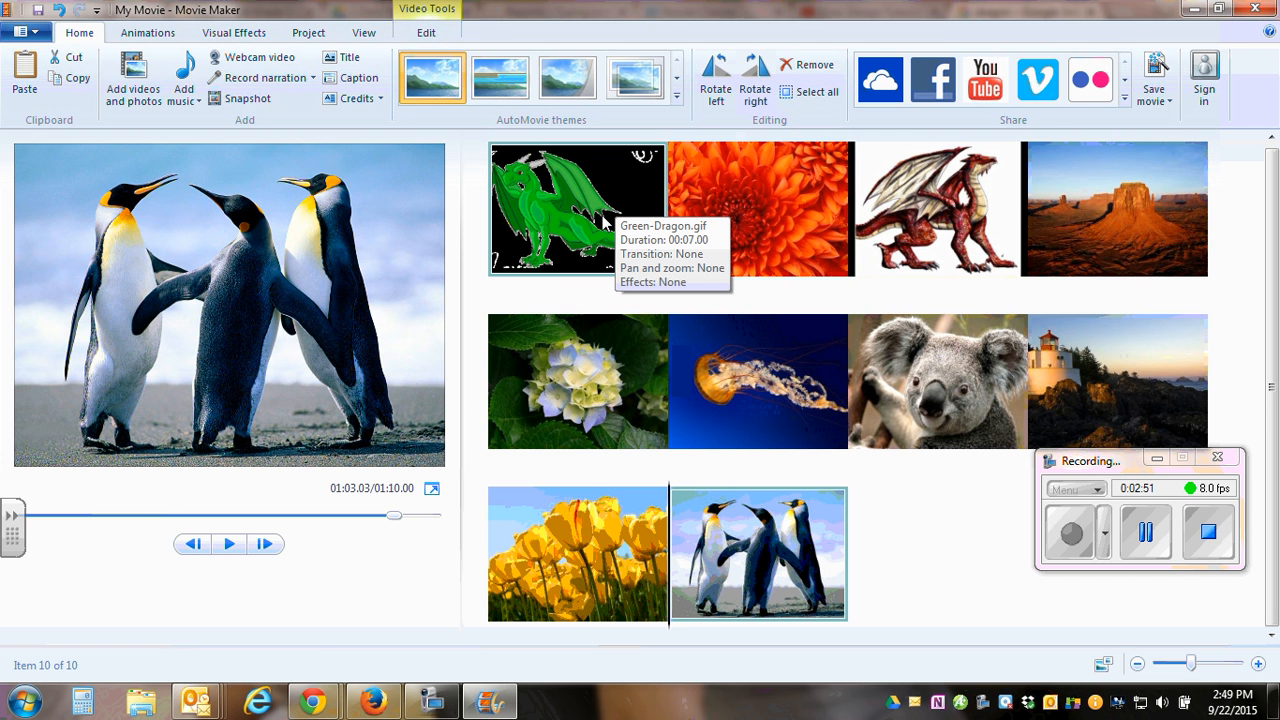
{"action": "mouse_move", "coordinate": [570, 210]}
{"action": "left_mouse_down"}
{"action": "mouse_move", "coordinate": [671, 277]}
{"action": "mouse_move", "coordinate": [980, 302]}
{"action": "mouse_move", "coordinate": [1084, 289]}
{"action": "mouse_move", "coordinate": [1030, 393]}
{"action": "mouse_move", "coordinate": [933, 461]}
{"action": "left_mouse_up"}
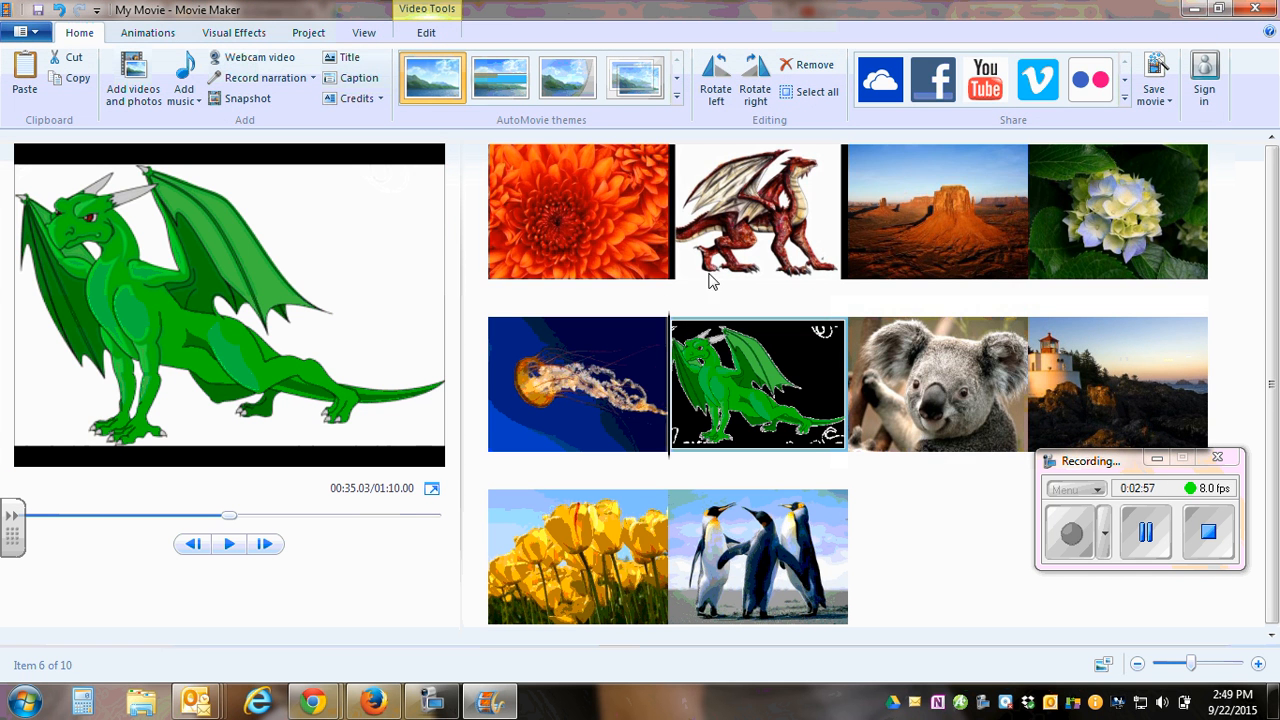
Add a caption to the chrysanthemum picture at the start of the movie.
{"action": "left_click", "coordinate": [556, 184]}
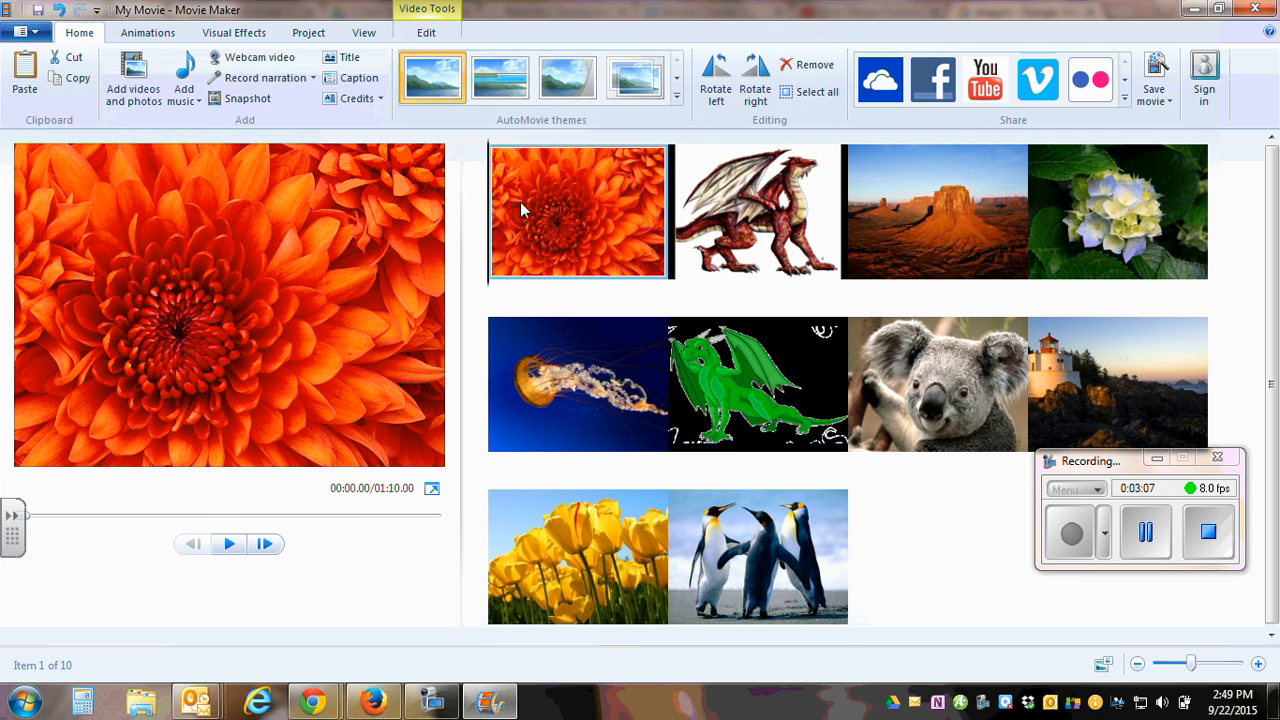
{"action": "left_click", "coordinate": [356, 82]}
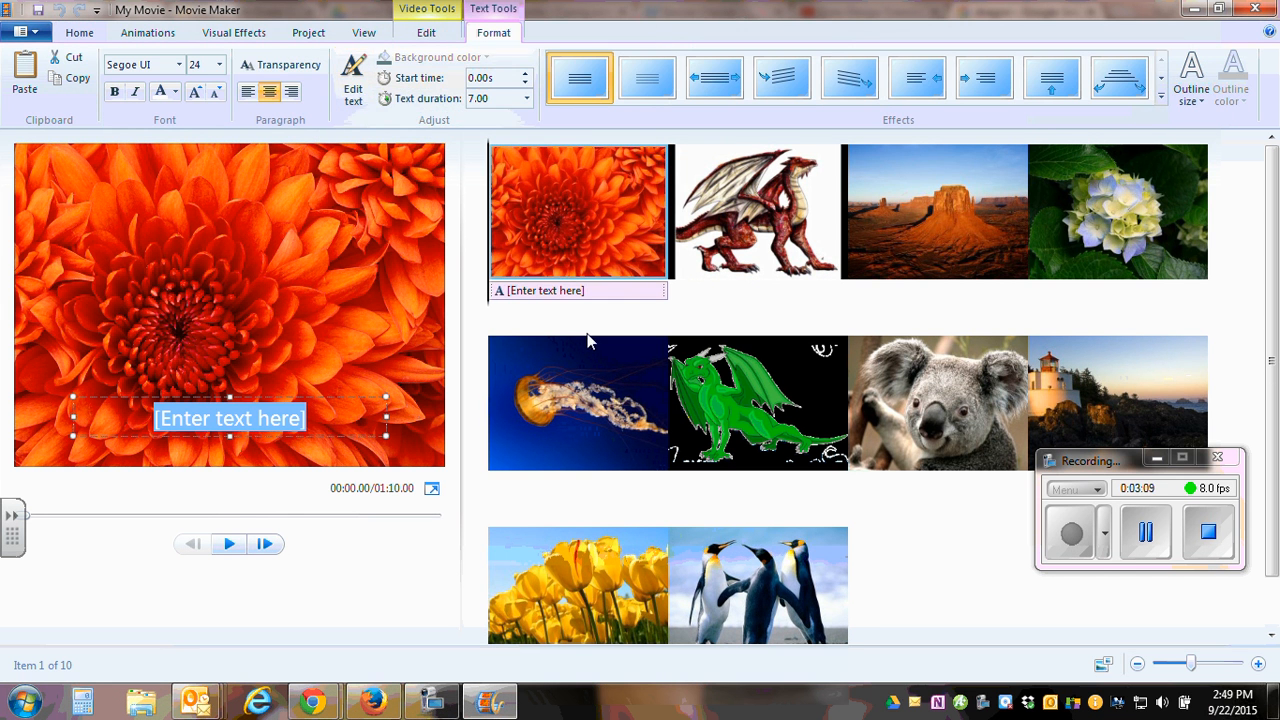
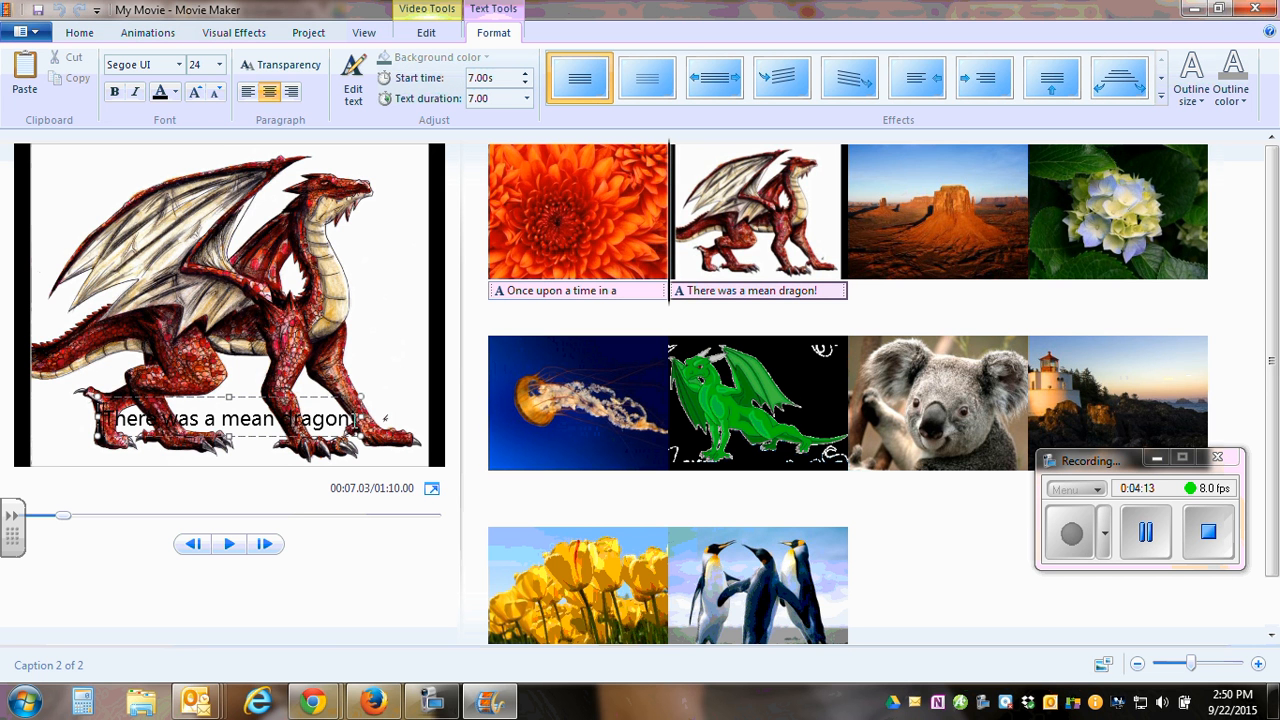
Set the red dragon caption's font size to 36 and widen and raise its text box so the text fits.
{"action": "left_click_drag", "start_coordinate": [355, 418], "coordinate": [84, 390]}
{"action": "left_click", "coordinate": [219, 64]}
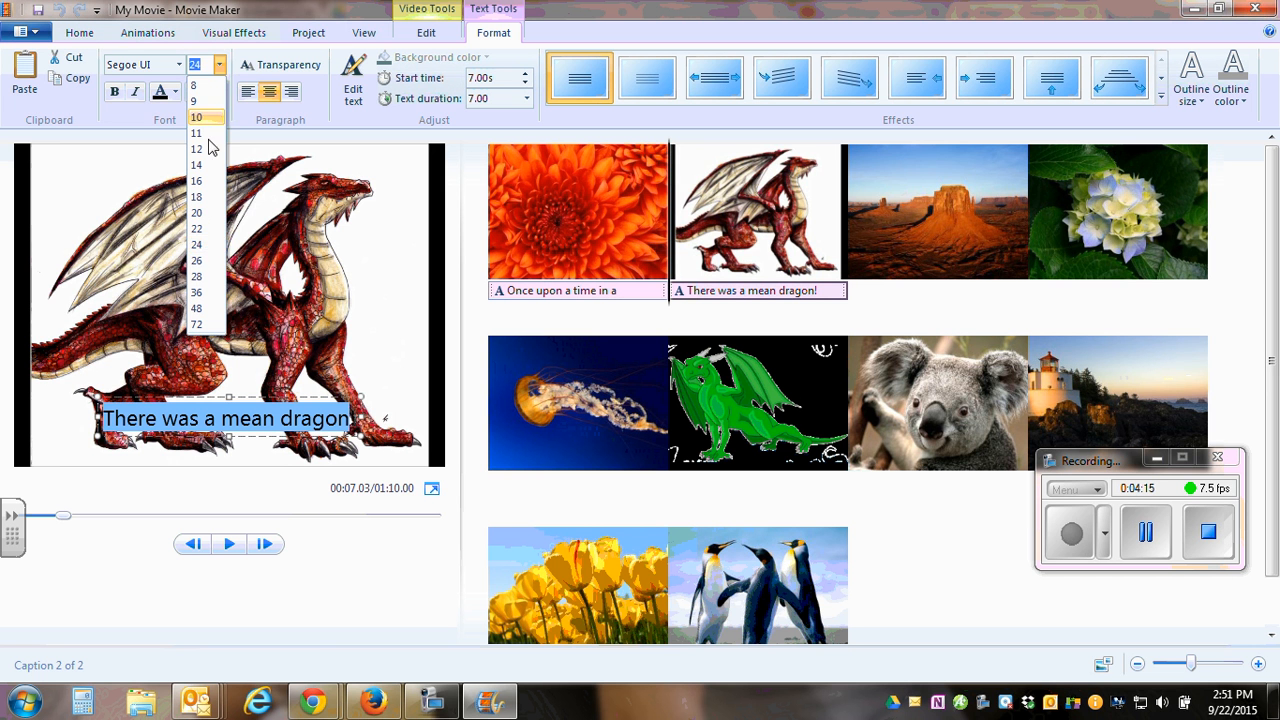
{"action": "left_click", "coordinate": [198, 292]}
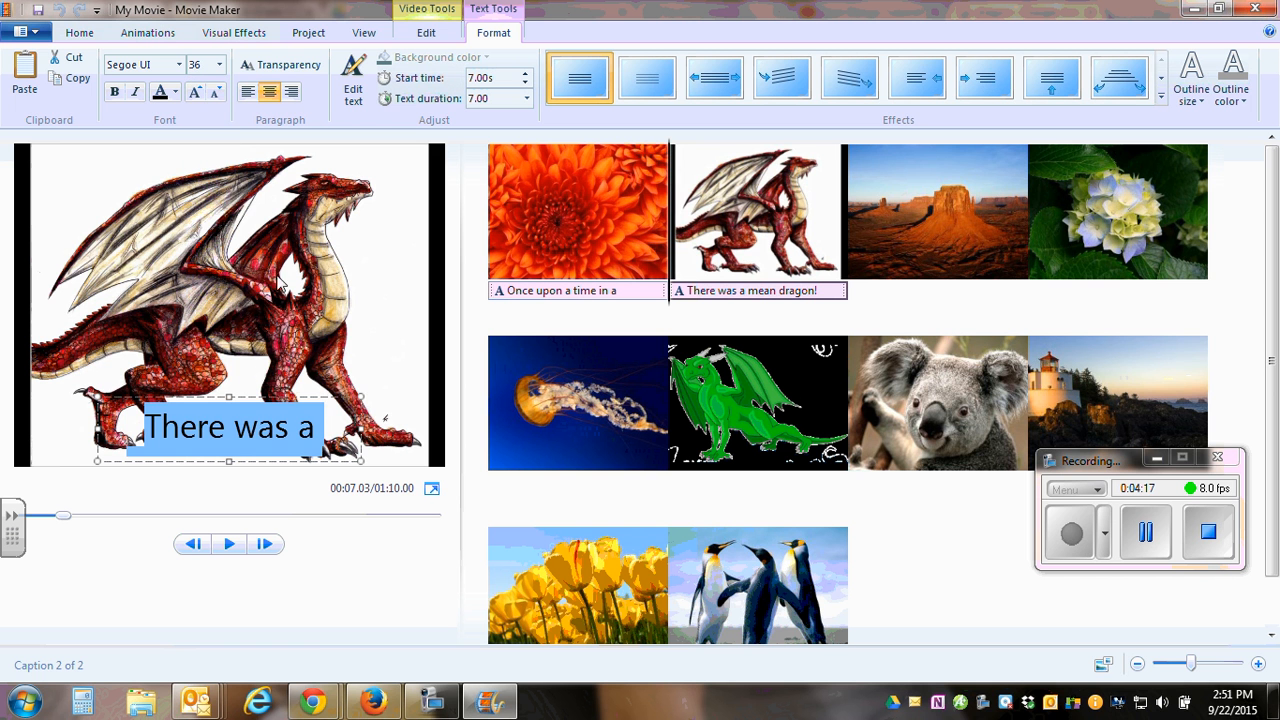
{"action": "left_click_drag", "start_coordinate": [362, 395], "coordinate": [403, 303]}
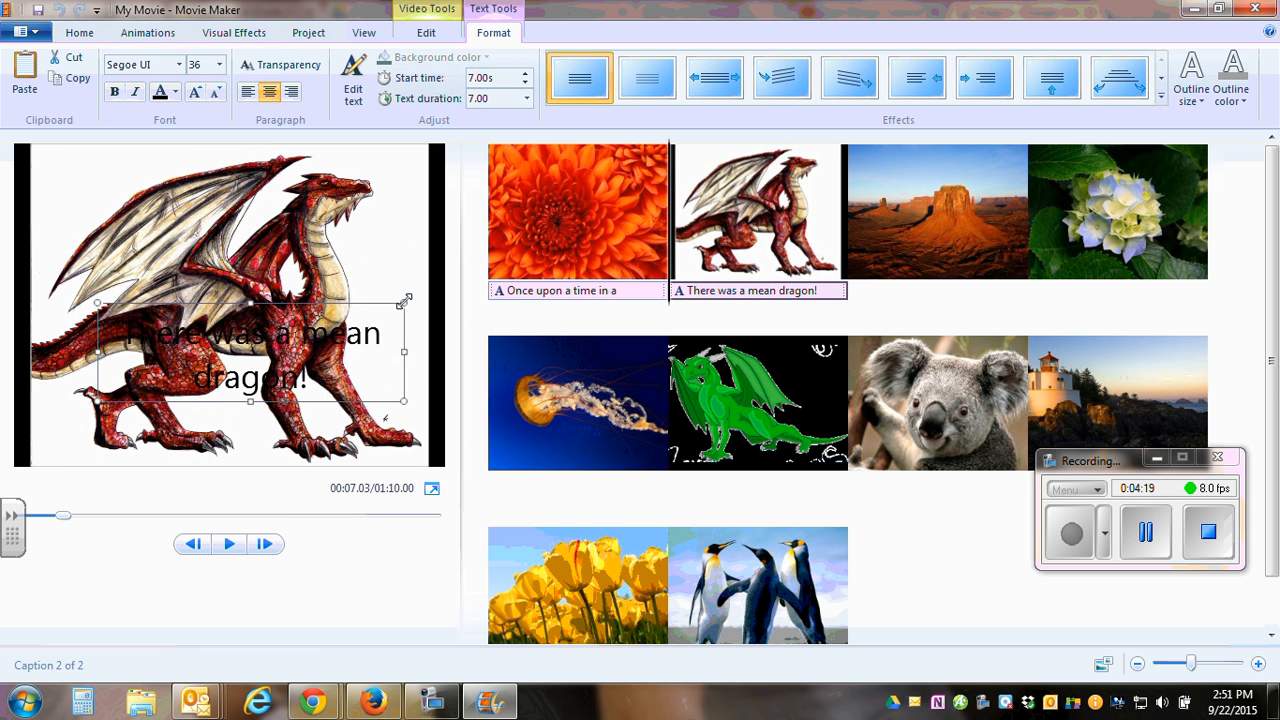
{"action": "left_click", "coordinate": [365, 230]}
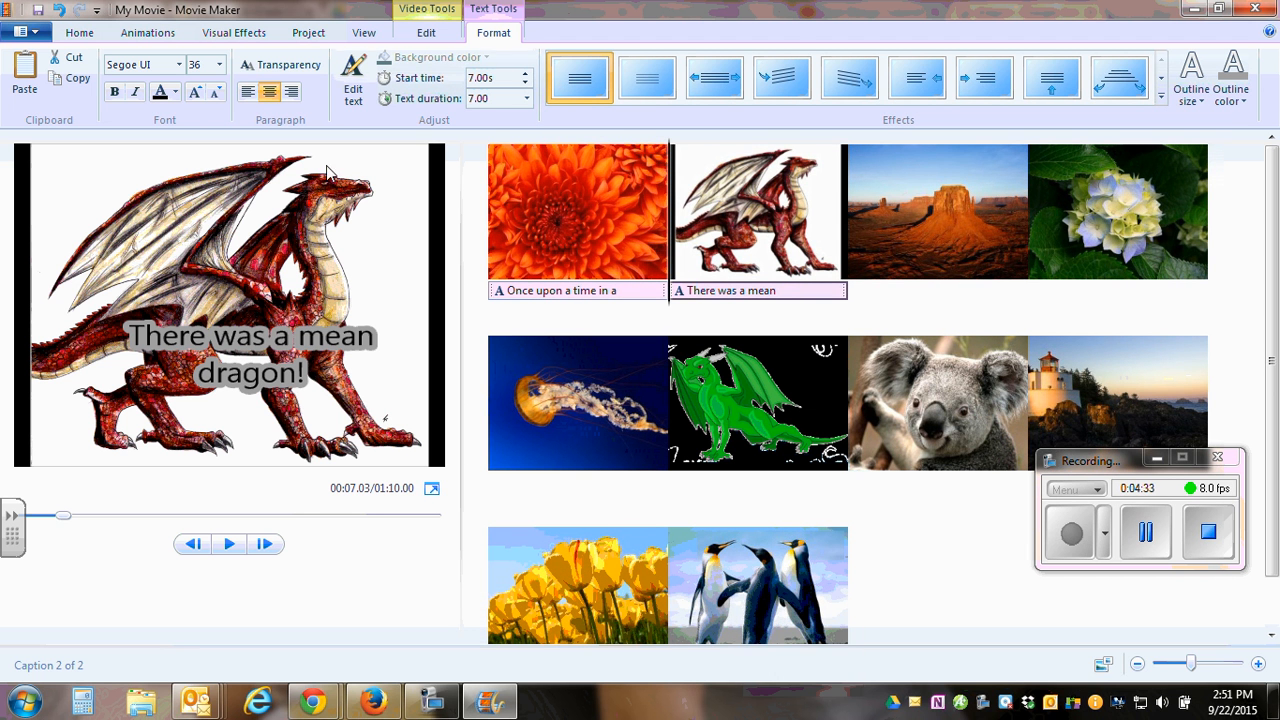
Open narration recording and set its starting point to the chrysanthemum picture.
{"action": "left_click", "coordinate": [80, 33]}
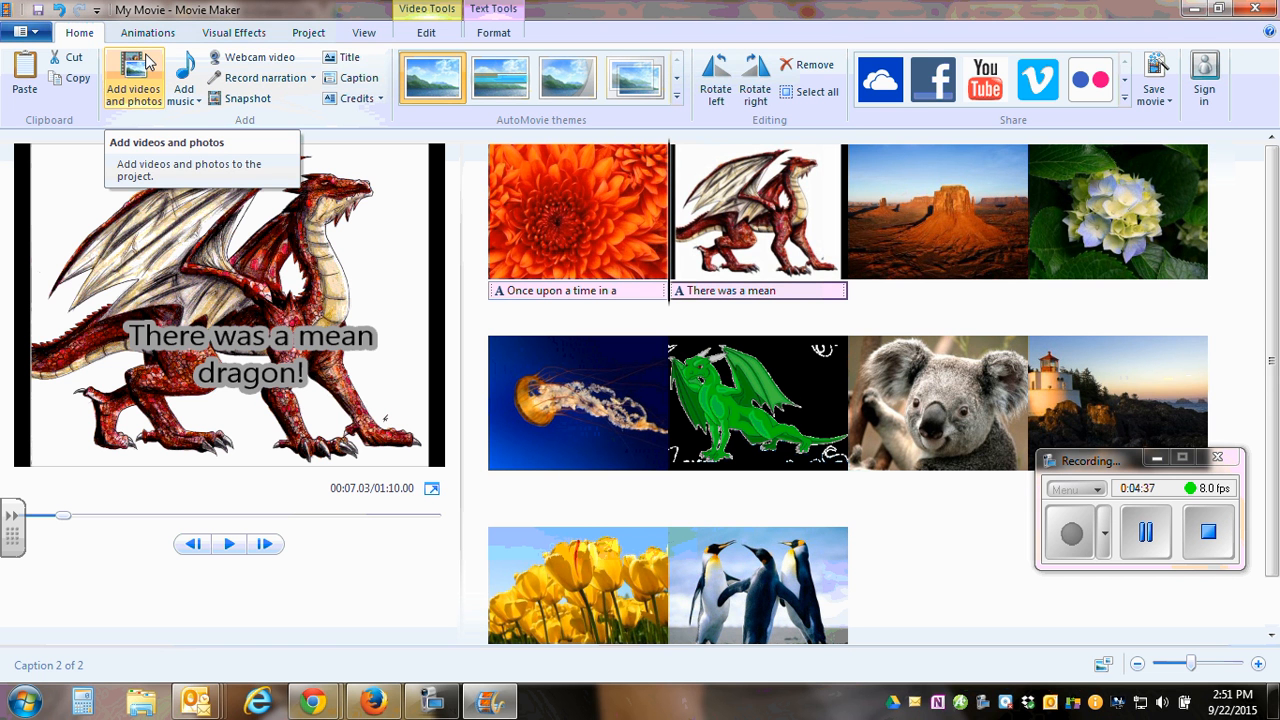
{"action": "left_click", "coordinate": [274, 80]}
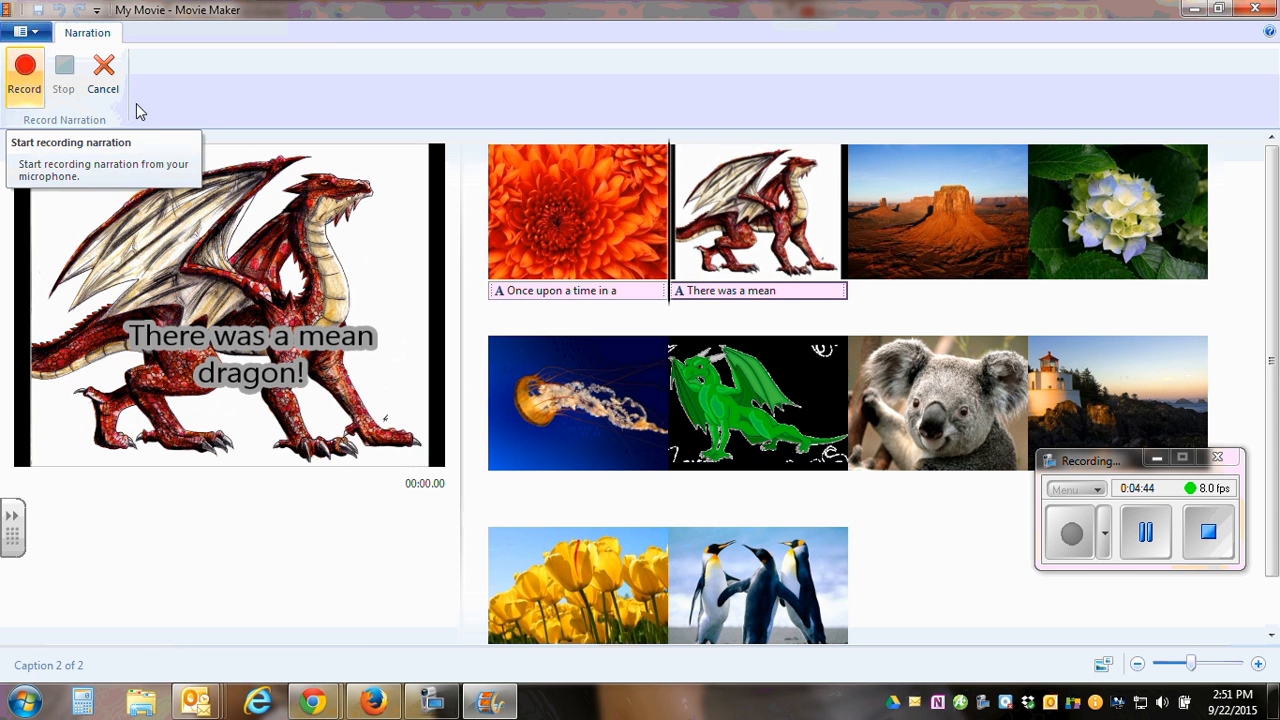
{"action": "left_click", "coordinate": [574, 224]}
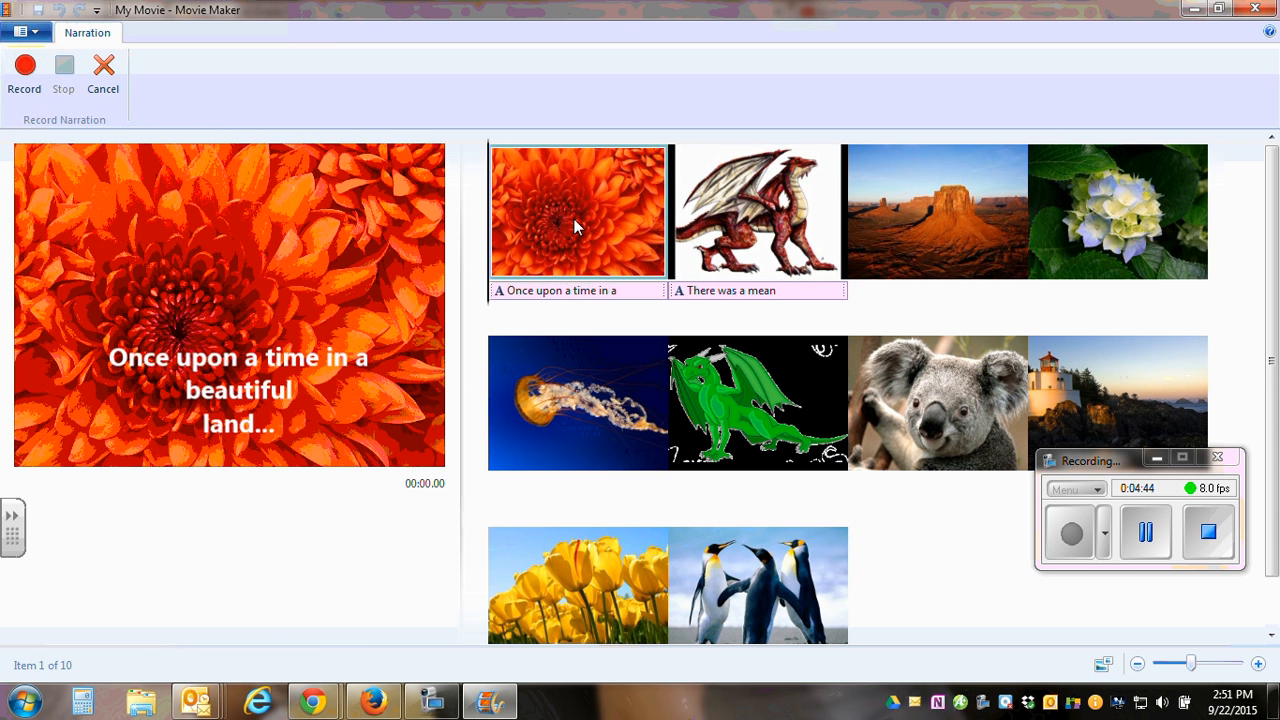
{"action": "left_click", "coordinate": [25, 77]}
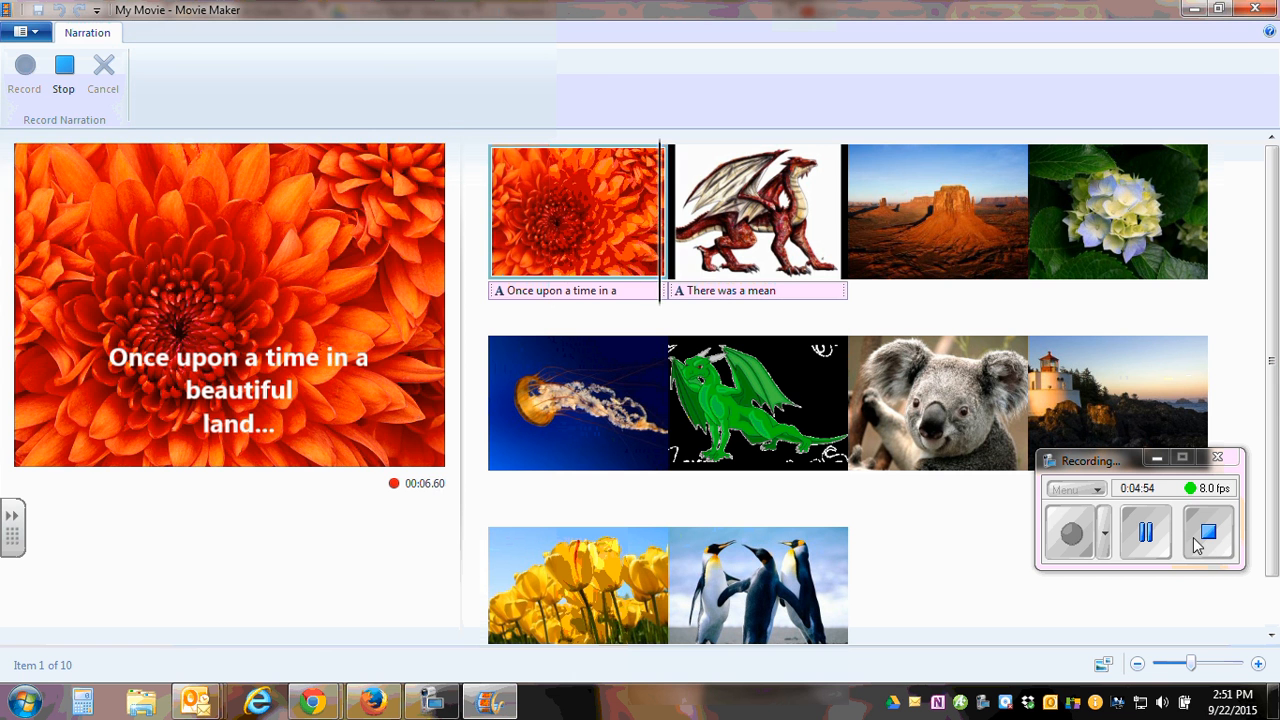
{"action": "left_click", "coordinate": [63, 70]}
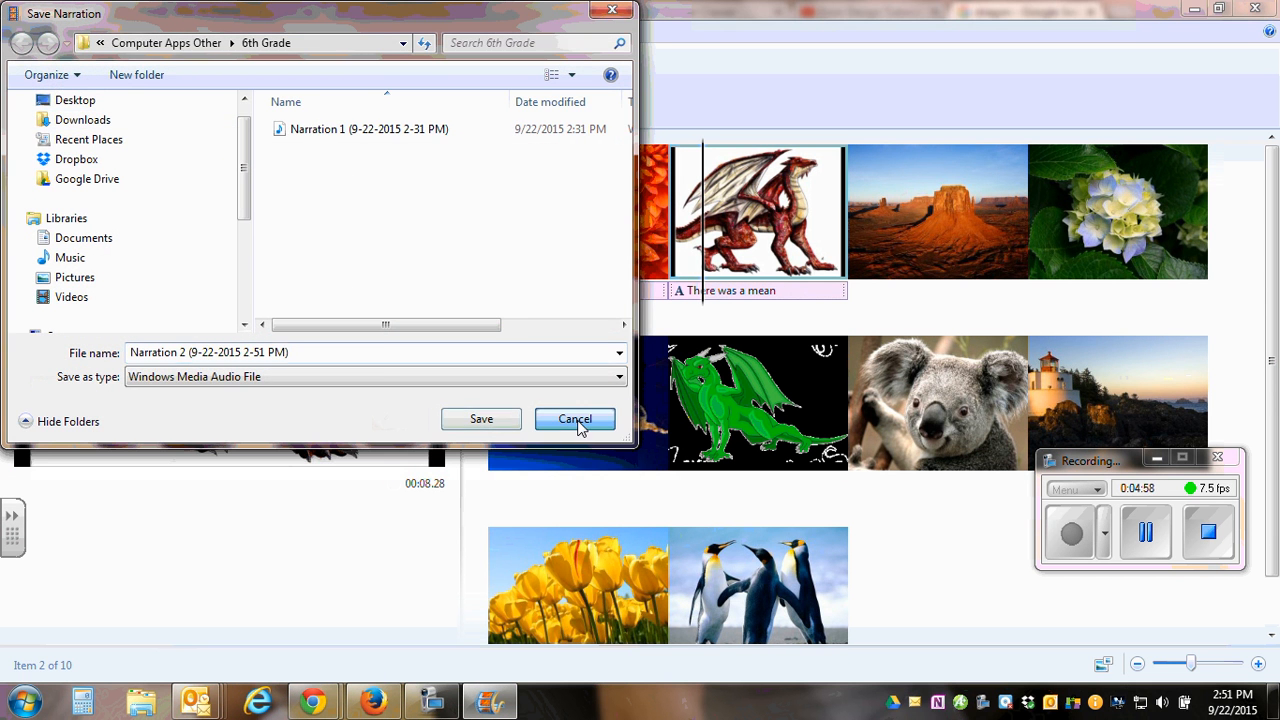
{"action": "left_click", "coordinate": [577, 420]}
Record a narration of about 4 seconds from the beginning of the chrysanthemum picture.
{"action": "left_click", "coordinate": [534, 241]}
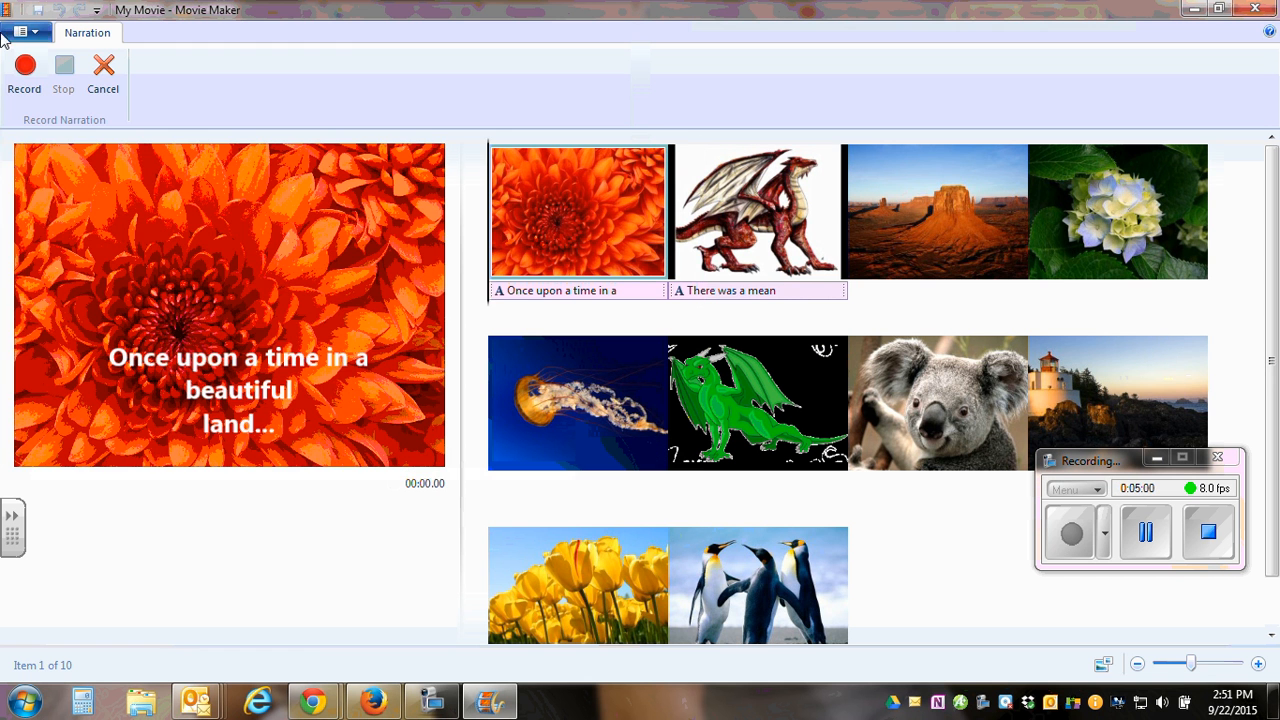
{"action": "left_click", "coordinate": [25, 70]}
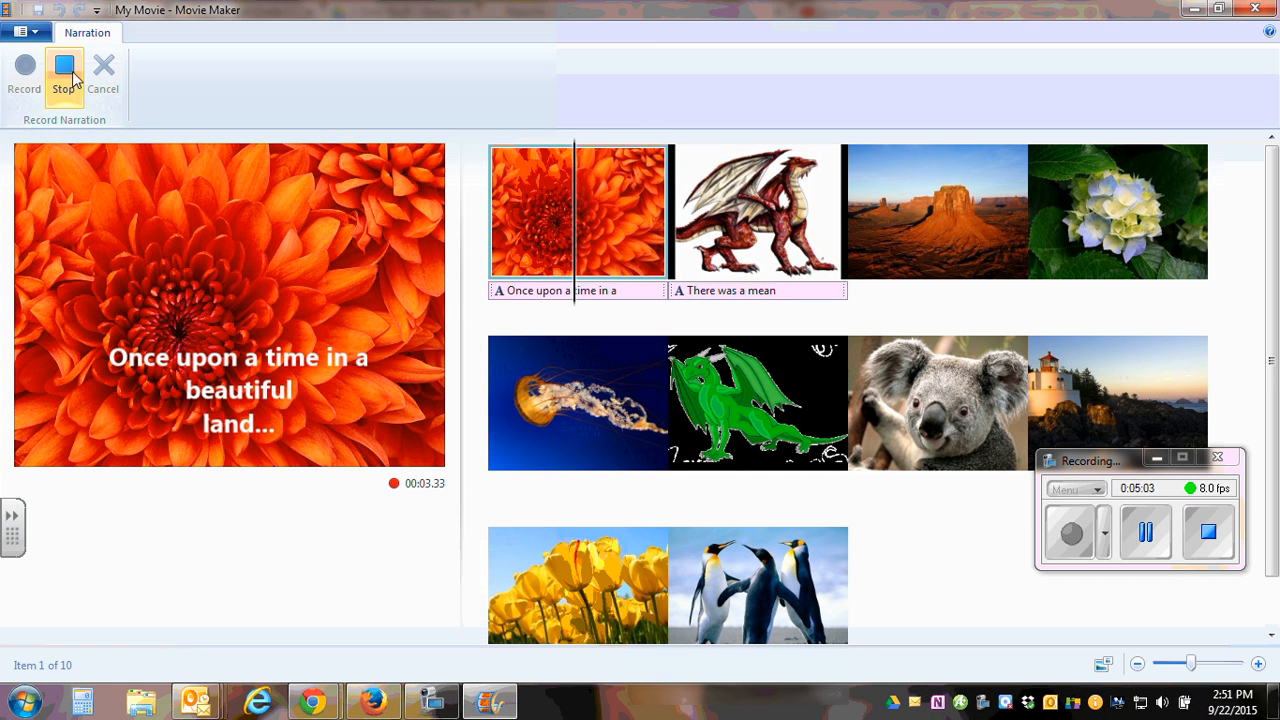
{"action": "left_click", "coordinate": [62, 88]}
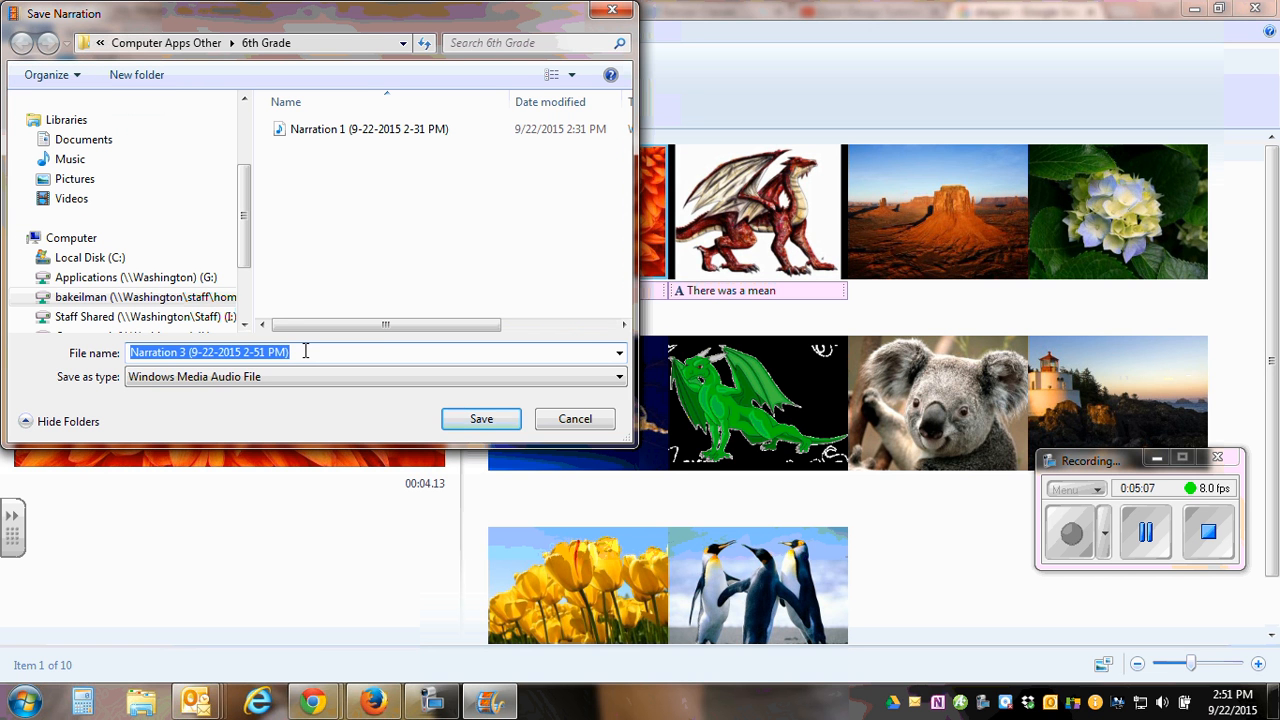
Save the narration as page1 in the 6th Grade folder inside Computer Apps Other.
{"action": "type", "text": "v"}
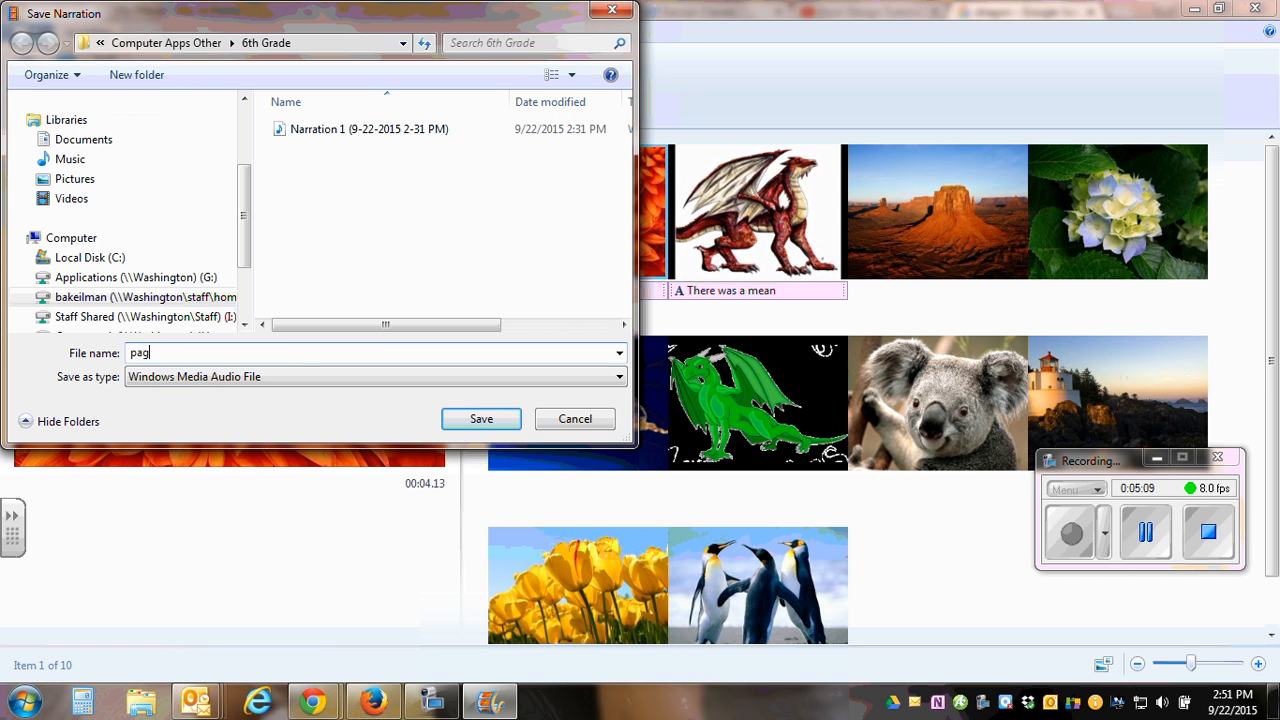
{"action": "left_click", "coordinate": [120, 297]}
{"action": "double_click", "coordinate": [335, 150]}
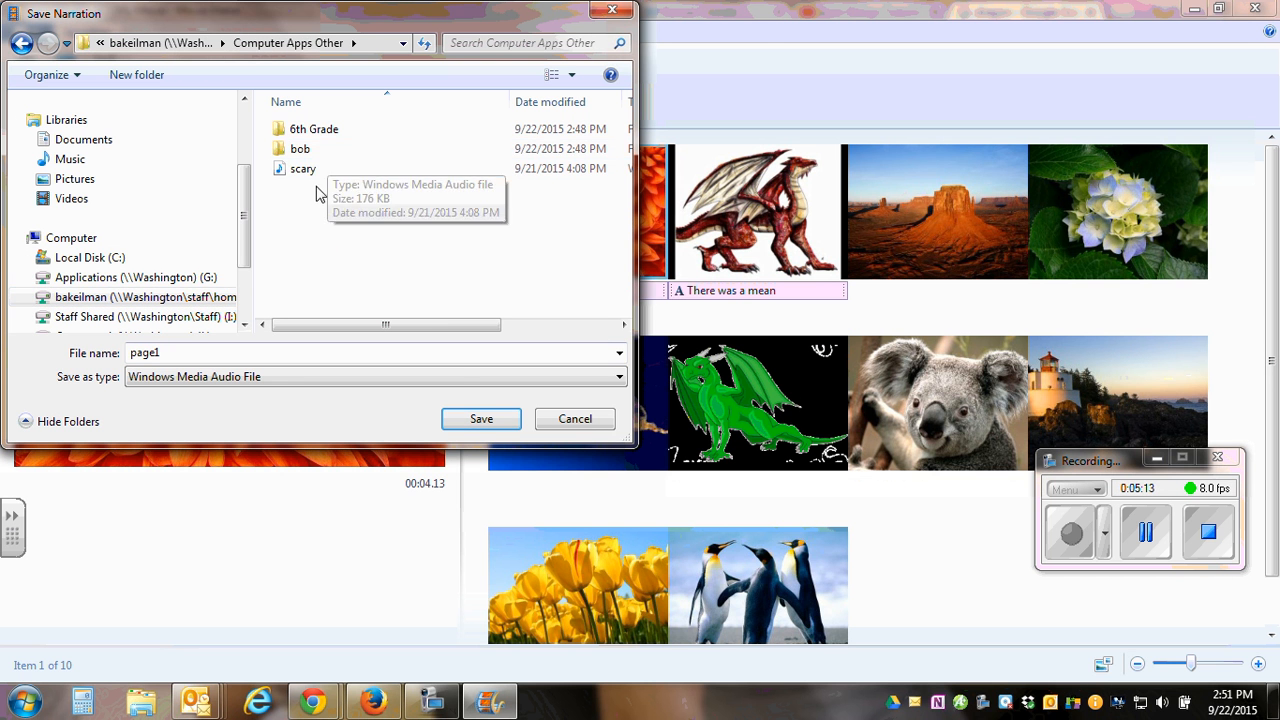
{"action": "double_click", "coordinate": [328, 130]}
{"action": "left_click", "coordinate": [481, 421]}
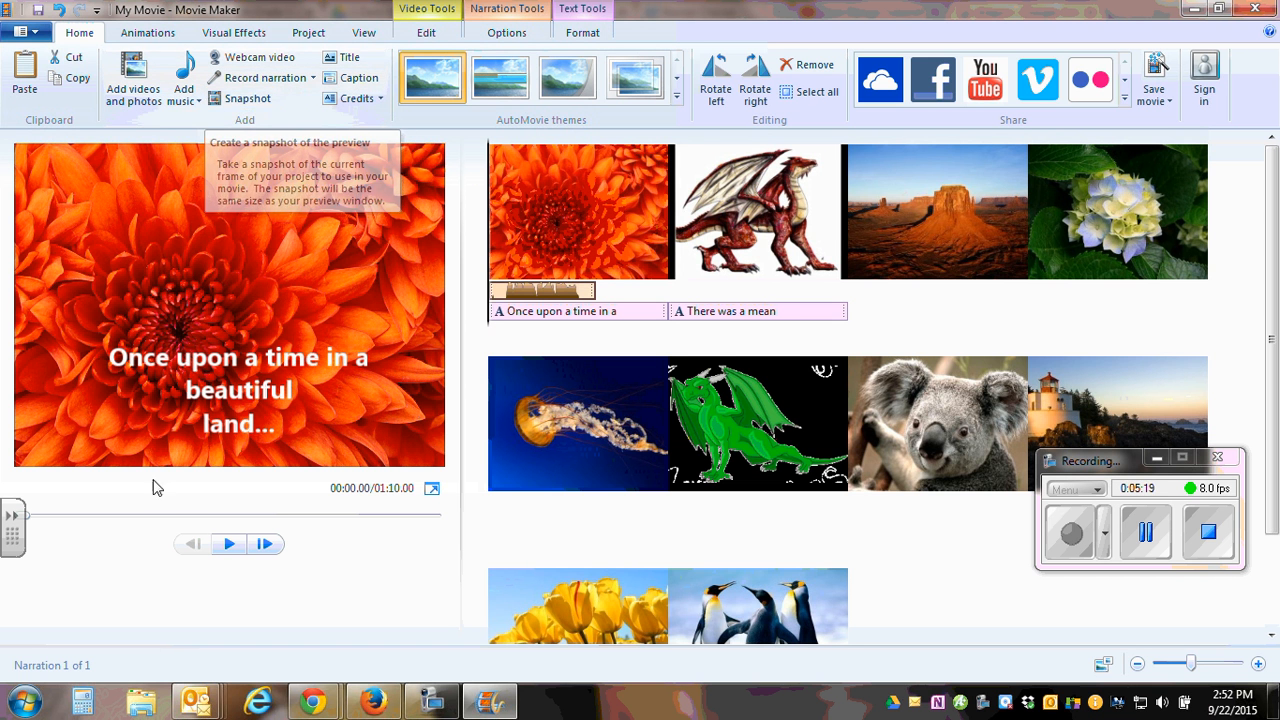
Play the movie from the start to check the narration on the chrysanthemum picture.
{"action": "left_click", "coordinate": [230, 545]}
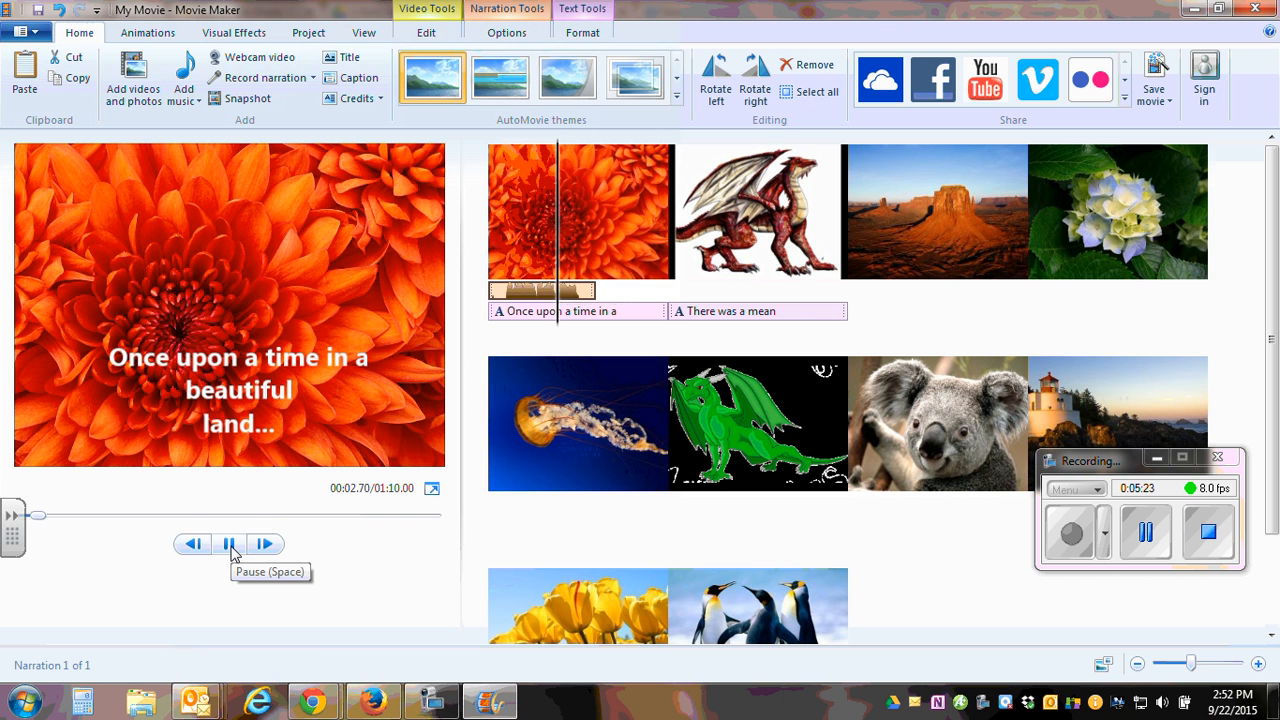
{"action": "left_click", "coordinate": [579, 277]}
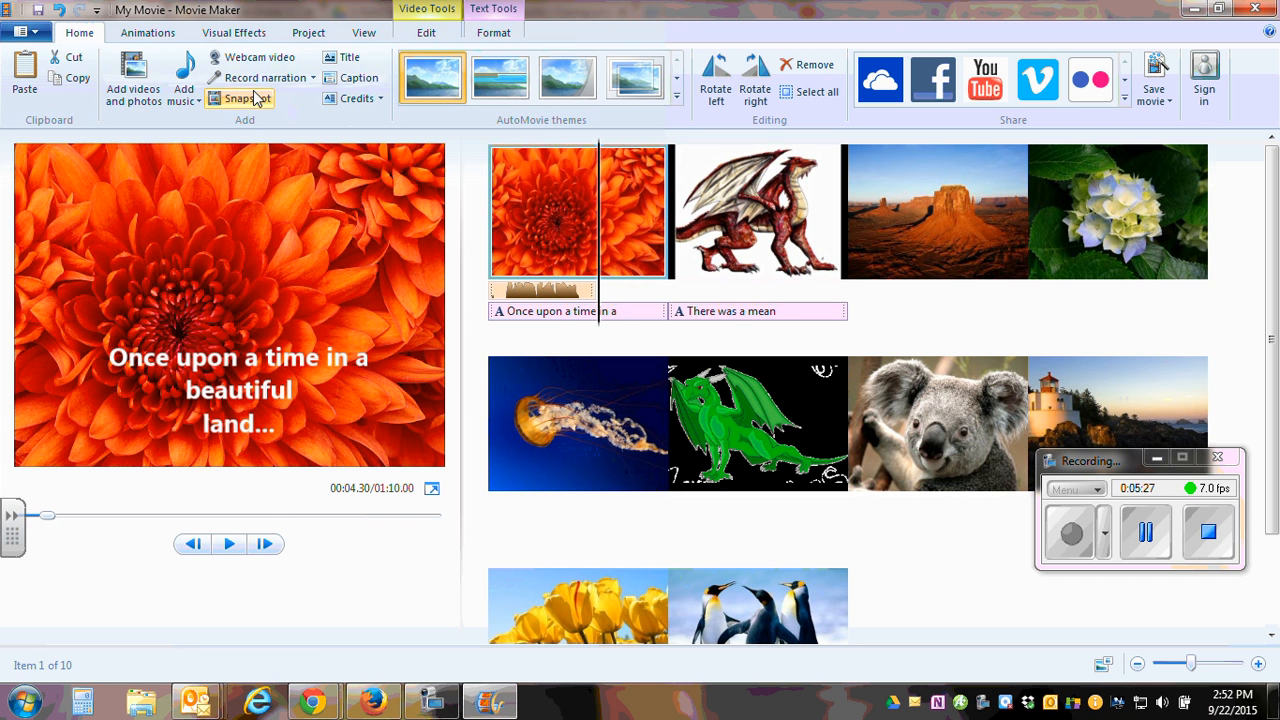
Look for new music online in Free Music Archive and download "Veni, Emmanuel" from the Latin subgenre of International.
{"action": "left_click", "coordinate": [198, 103]}
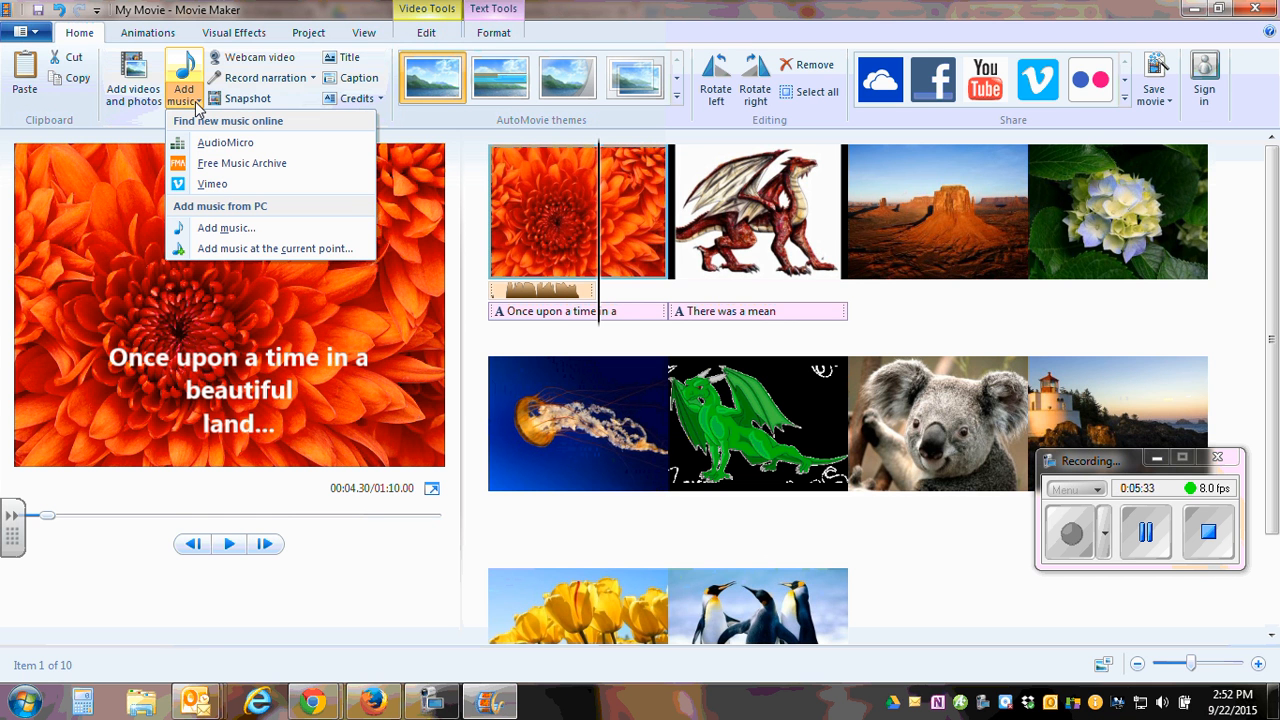
{"action": "left_click", "coordinate": [248, 166]}
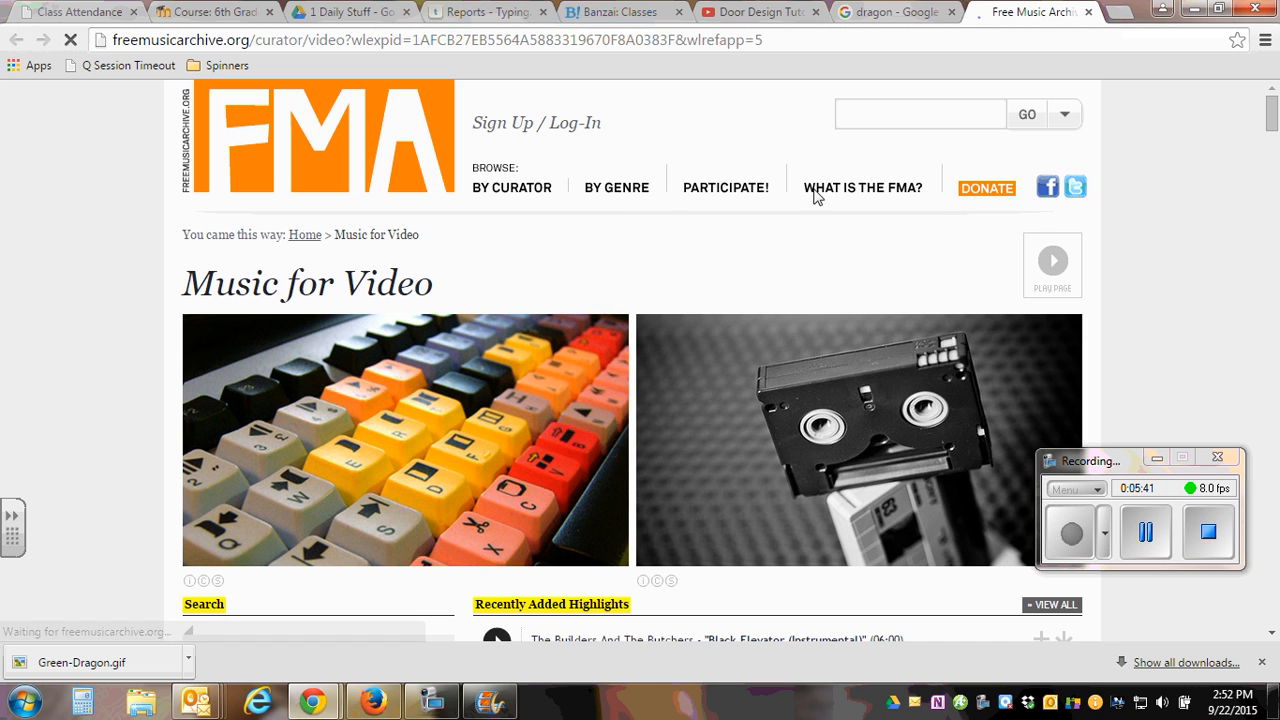
{"action": "mouse_move", "coordinate": [616, 198]}
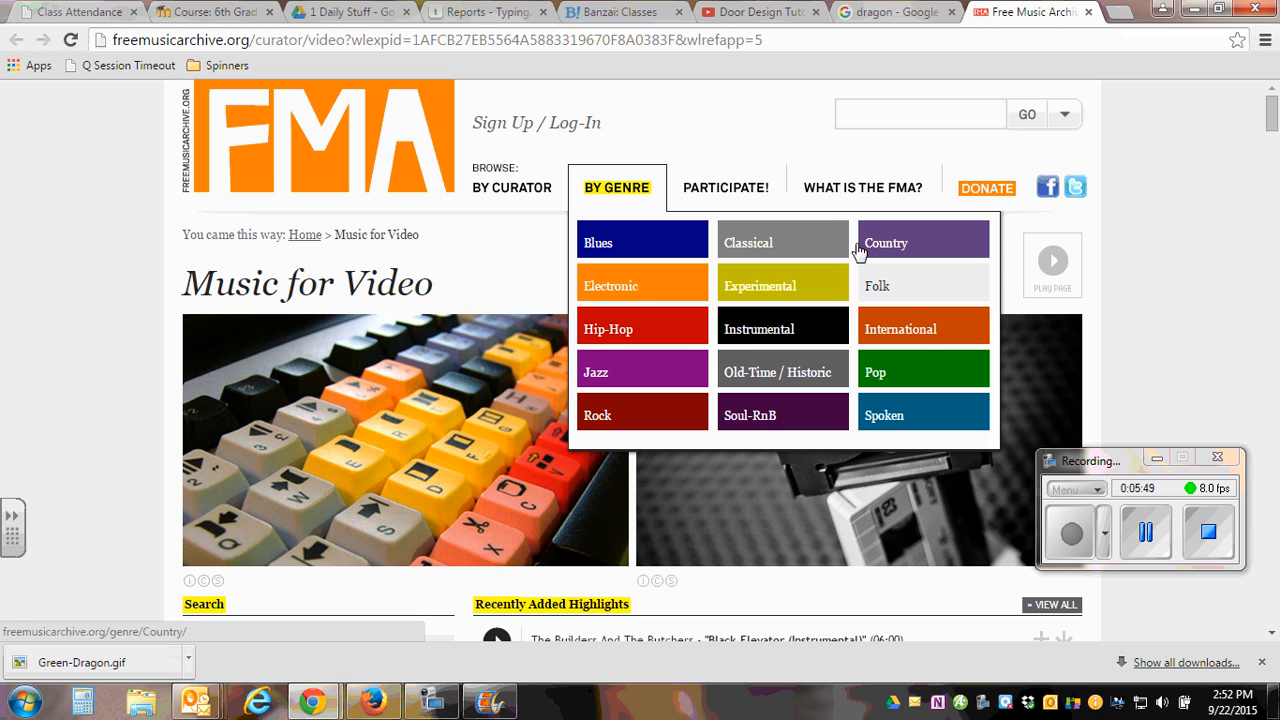
{"action": "left_click", "coordinate": [893, 336]}
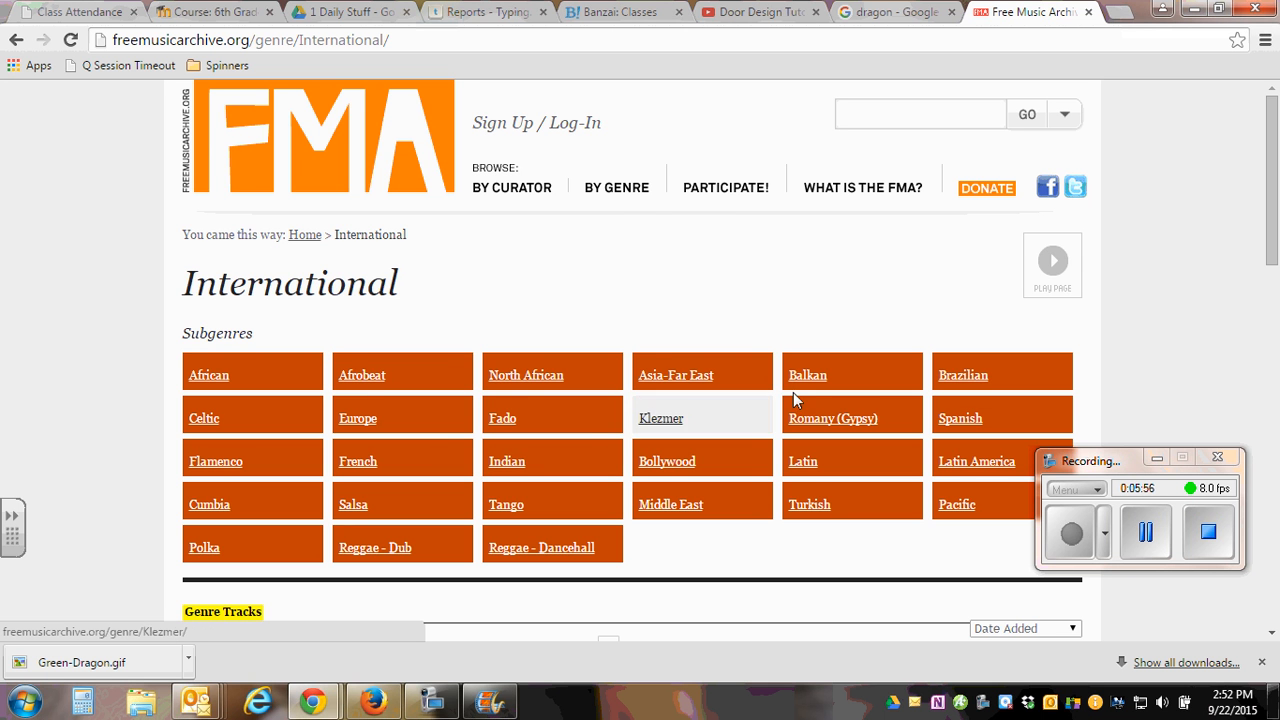
{"action": "left_click", "coordinate": [808, 466]}
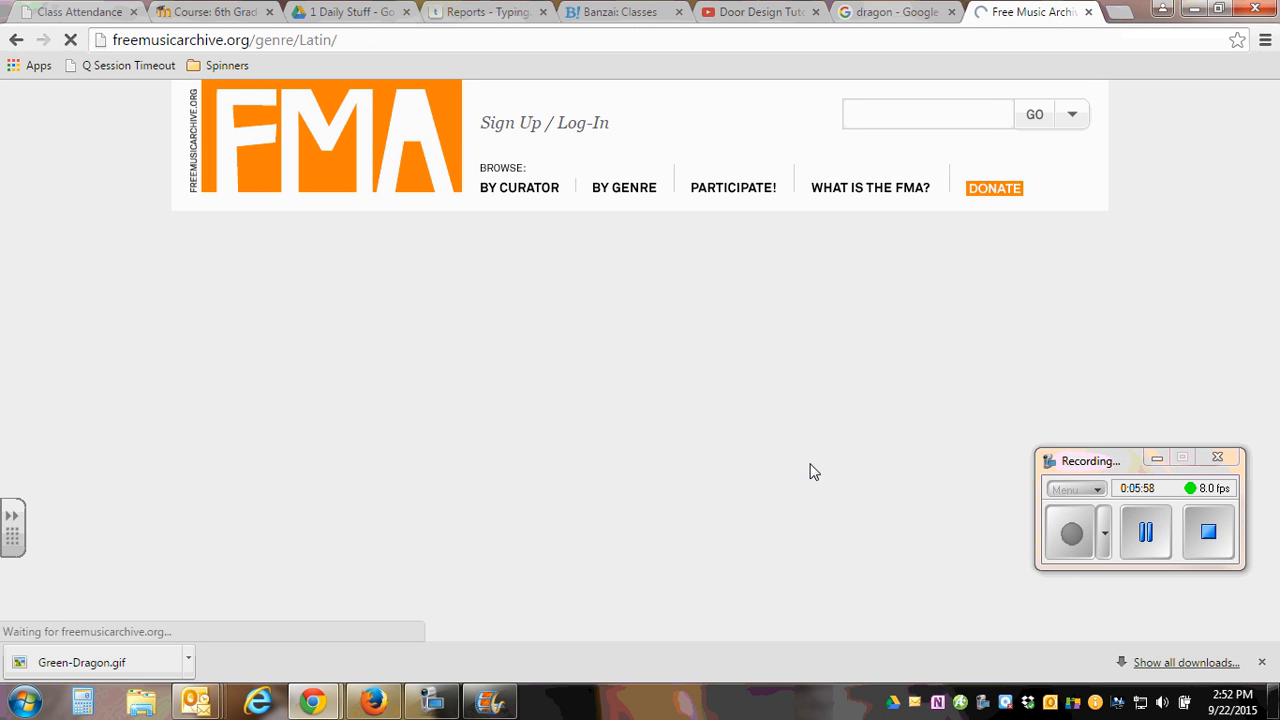
{"action": "scroll", "coordinate": [543, 469], "scroll_direction": "down", "scroll_amount": 3}
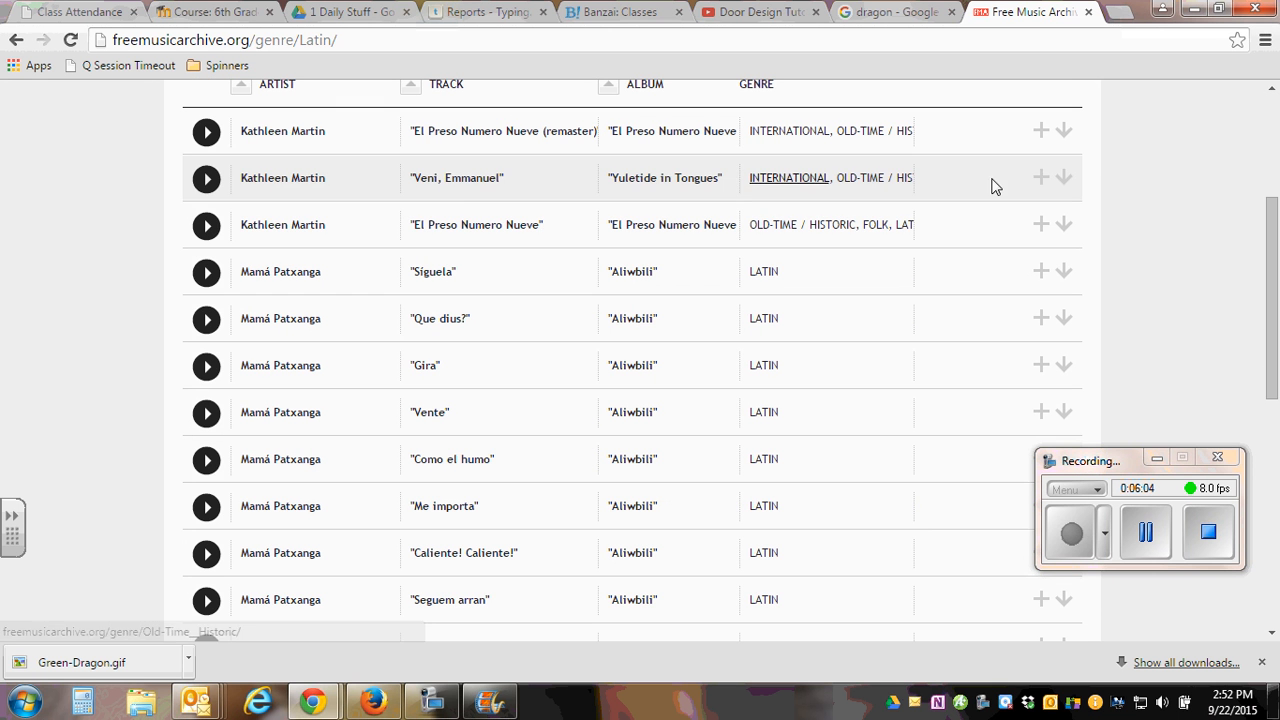
{"action": "left_click", "coordinate": [1065, 185]}
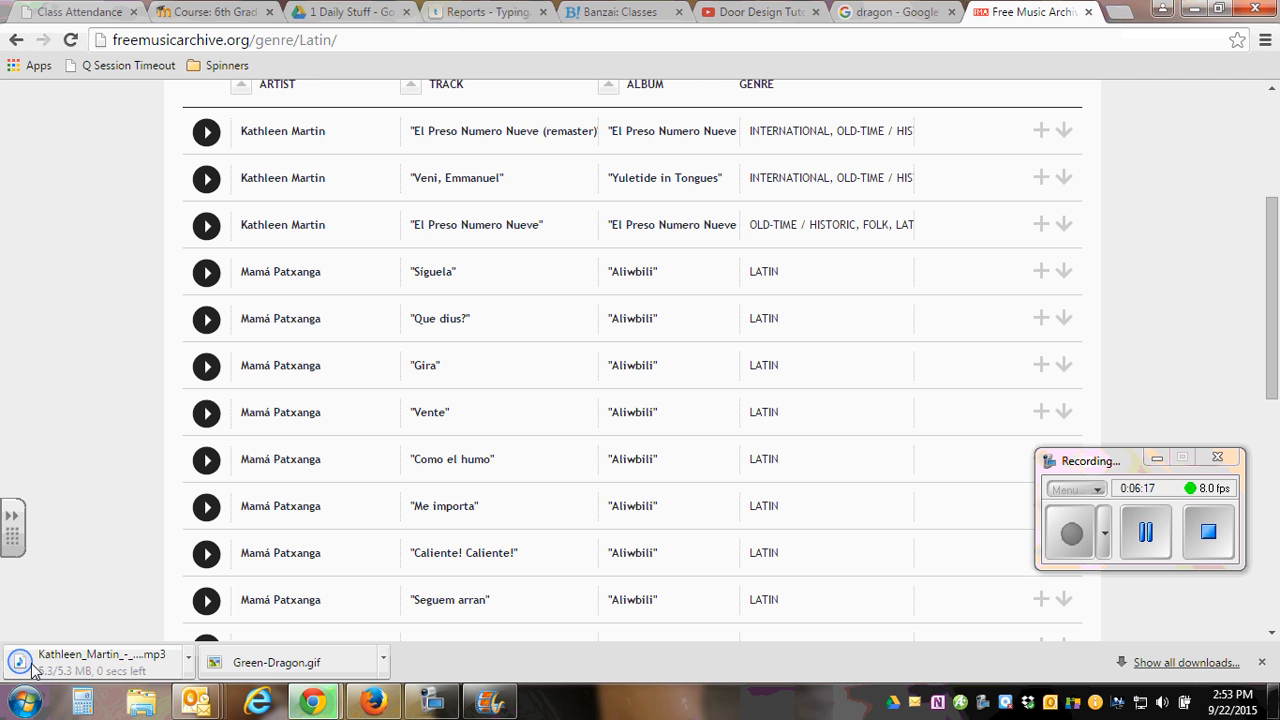
Shrink the browser window and switch to Windows Explorer, opening the 6th Grade folder in Computer Apps Other on the H: drive.
{"action": "left_click", "coordinate": [1220, 12]}
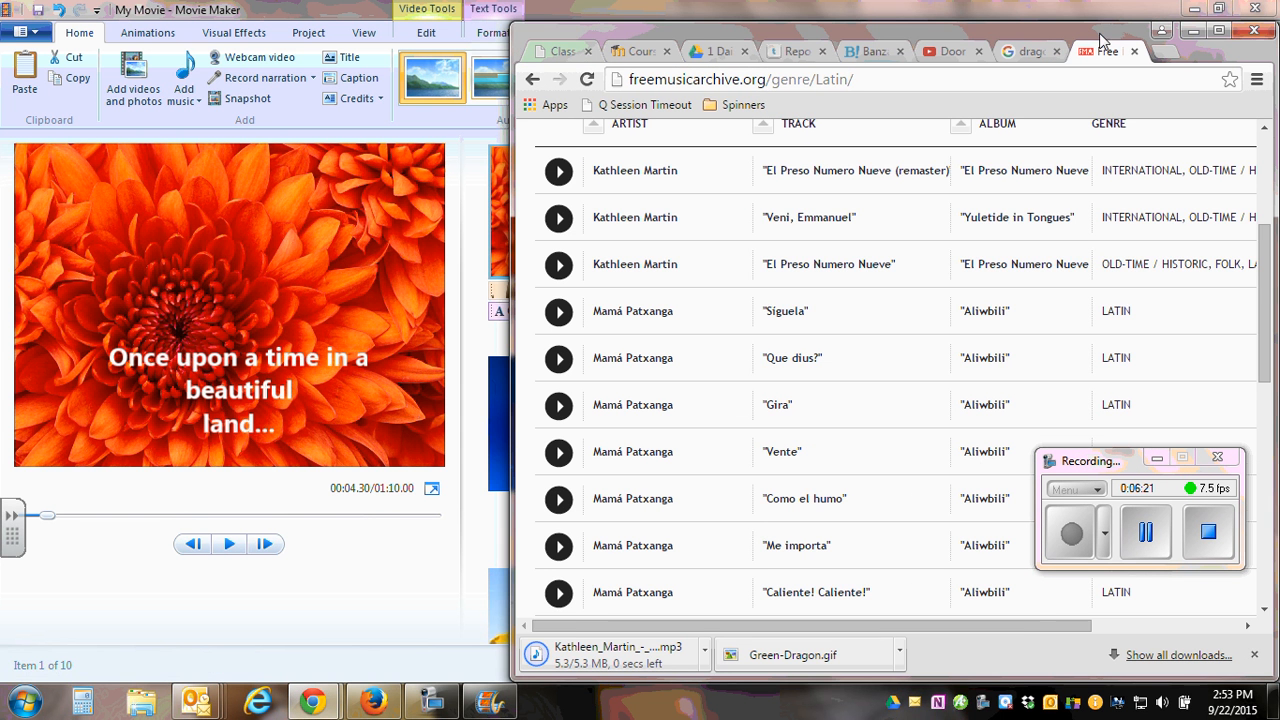
{"action": "left_click_drag", "start_coordinate": [1100, 38], "coordinate": [1121, 27]}
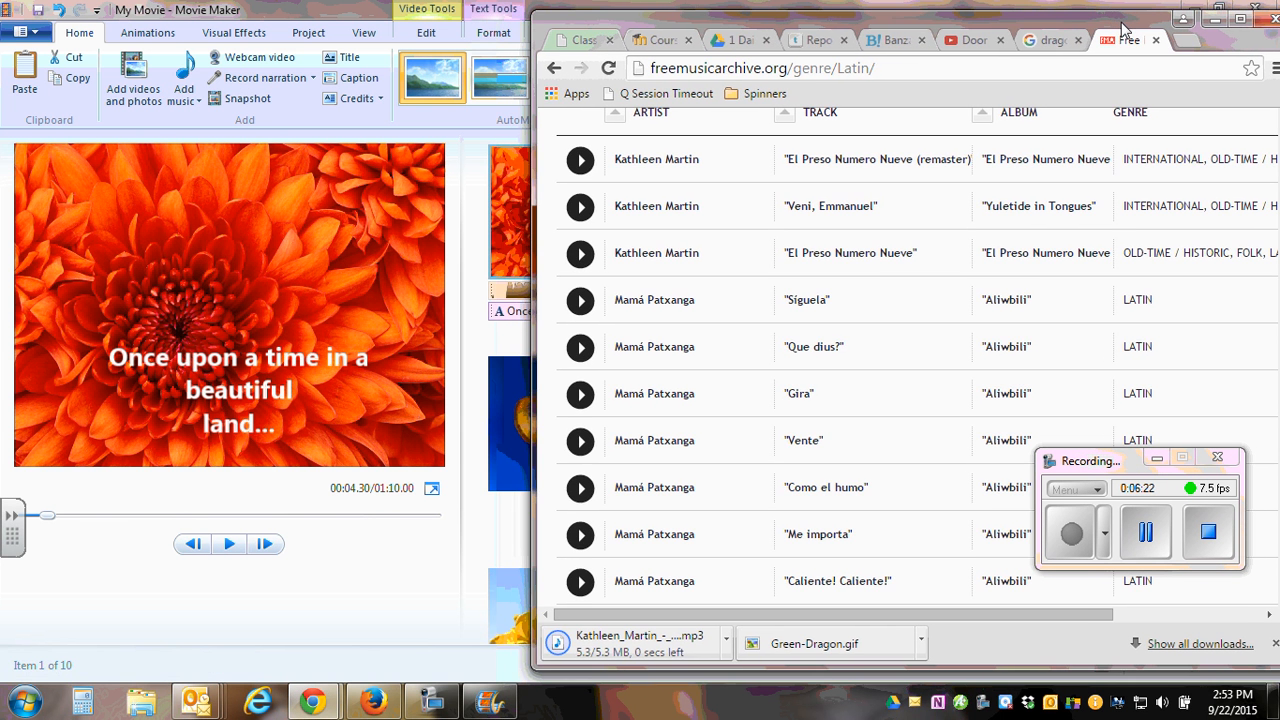
{"action": "left_click", "coordinate": [140, 705]}
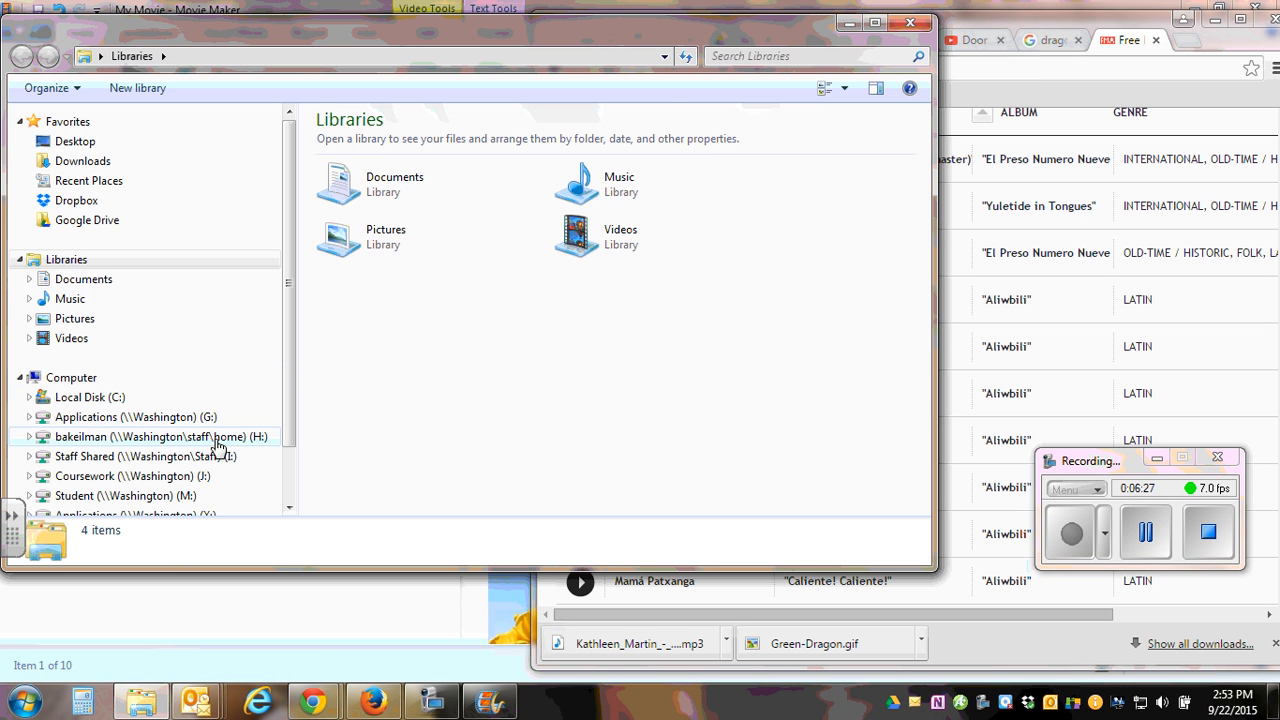
{"action": "left_click", "coordinate": [215, 440]}
{"action": "double_click", "coordinate": [380, 163]}
{"action": "double_click", "coordinate": [381, 166]}
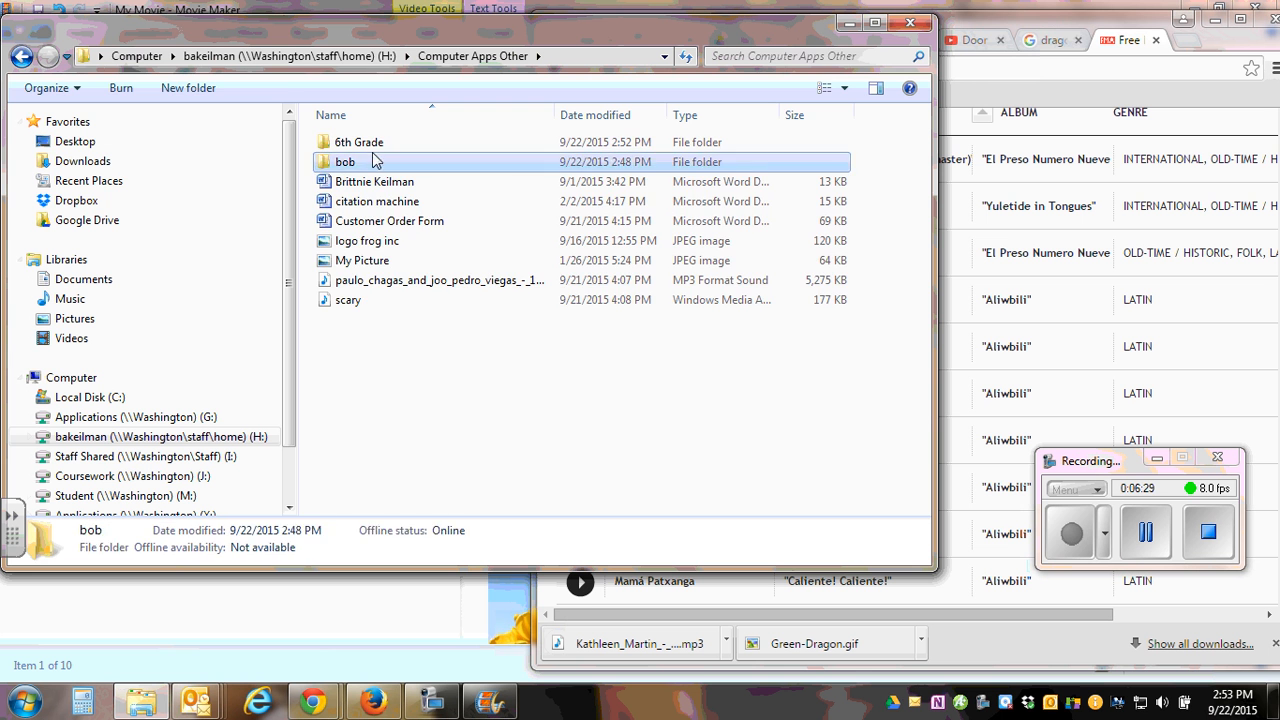
{"action": "left_click", "coordinate": [21, 56]}
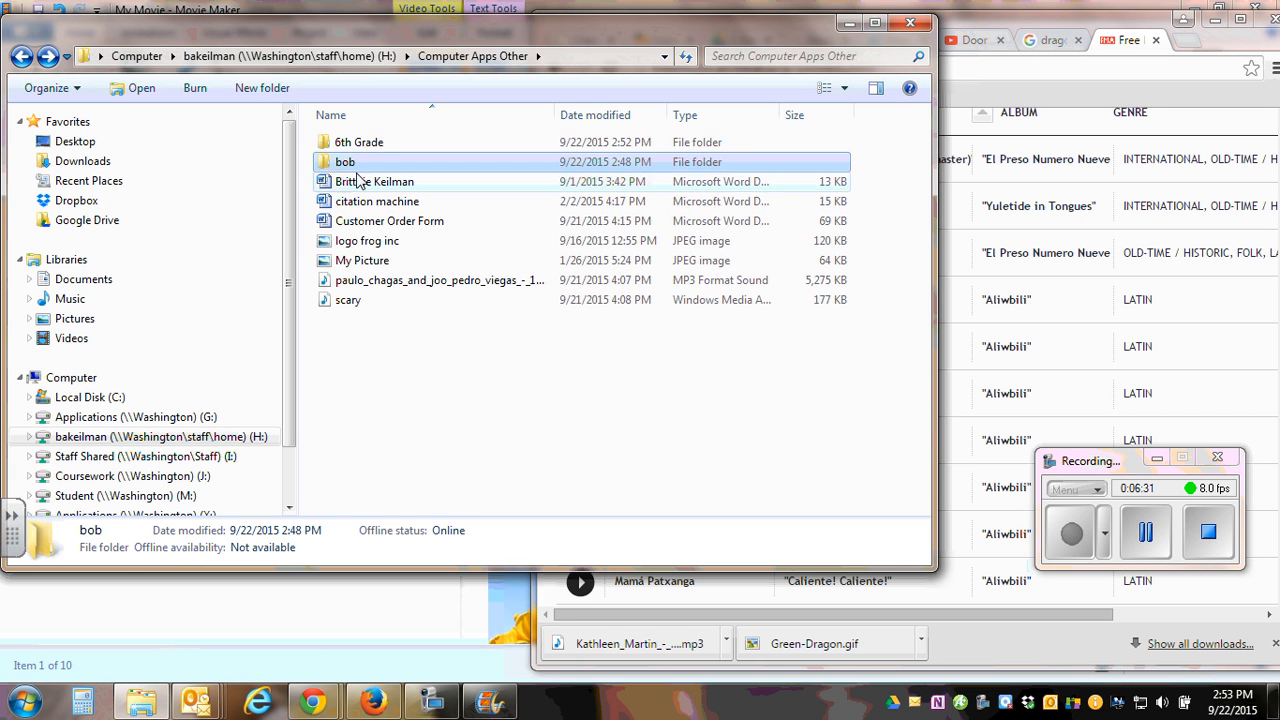
{"action": "double_click", "coordinate": [371, 135]}
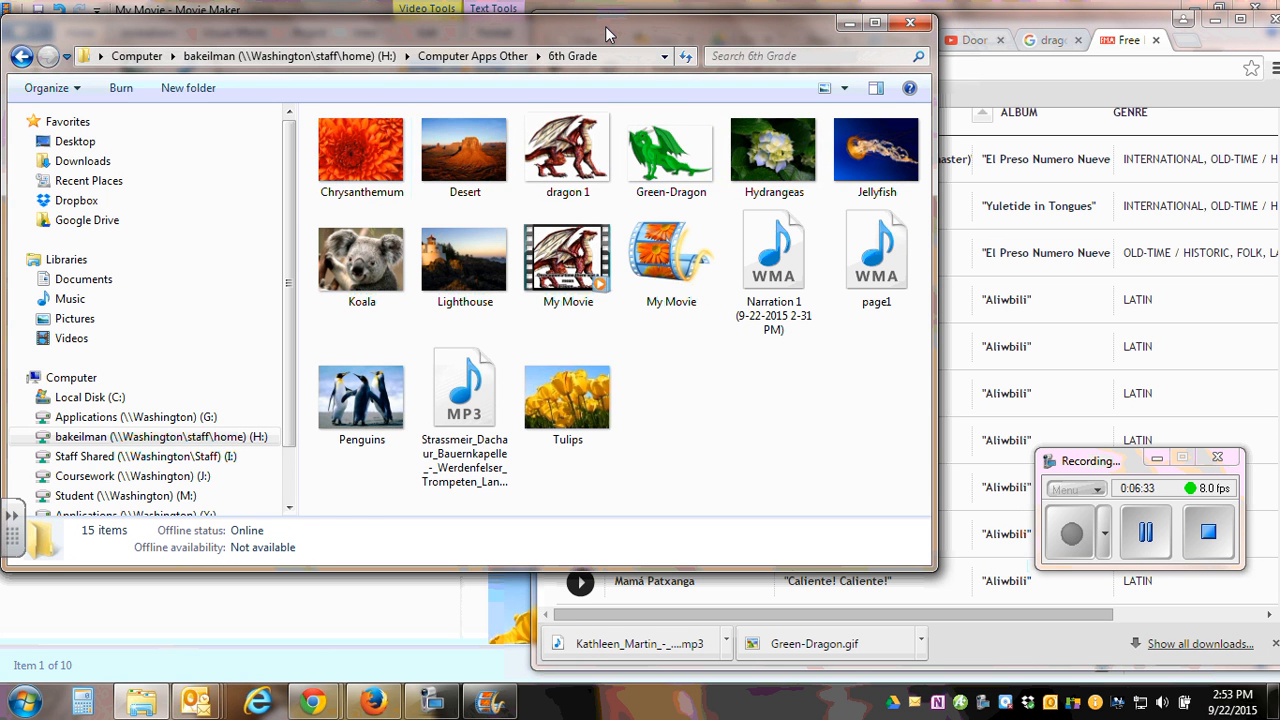
Put the downloaded Veni Emmanuel MP3 into the 6th Grade folder from the browser's downloads, then close the folder window.
{"action": "left_click_drag", "start_coordinate": [605, 28], "coordinate": [492, 21]}
{"action": "left_click_drag", "start_coordinate": [620, 652], "coordinate": [488, 577]}
{"action": "left_click_drag", "start_coordinate": [472, 466], "coordinate": [472, 466]}
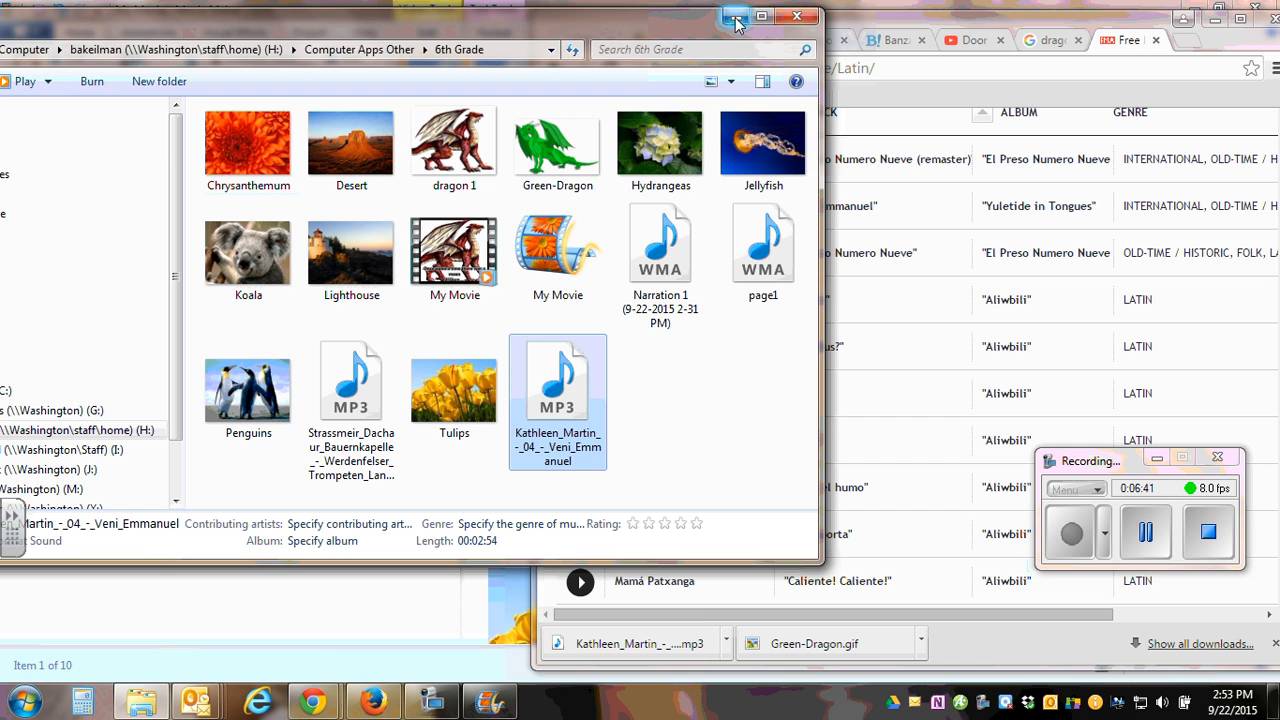
{"action": "left_click", "coordinate": [795, 19]}
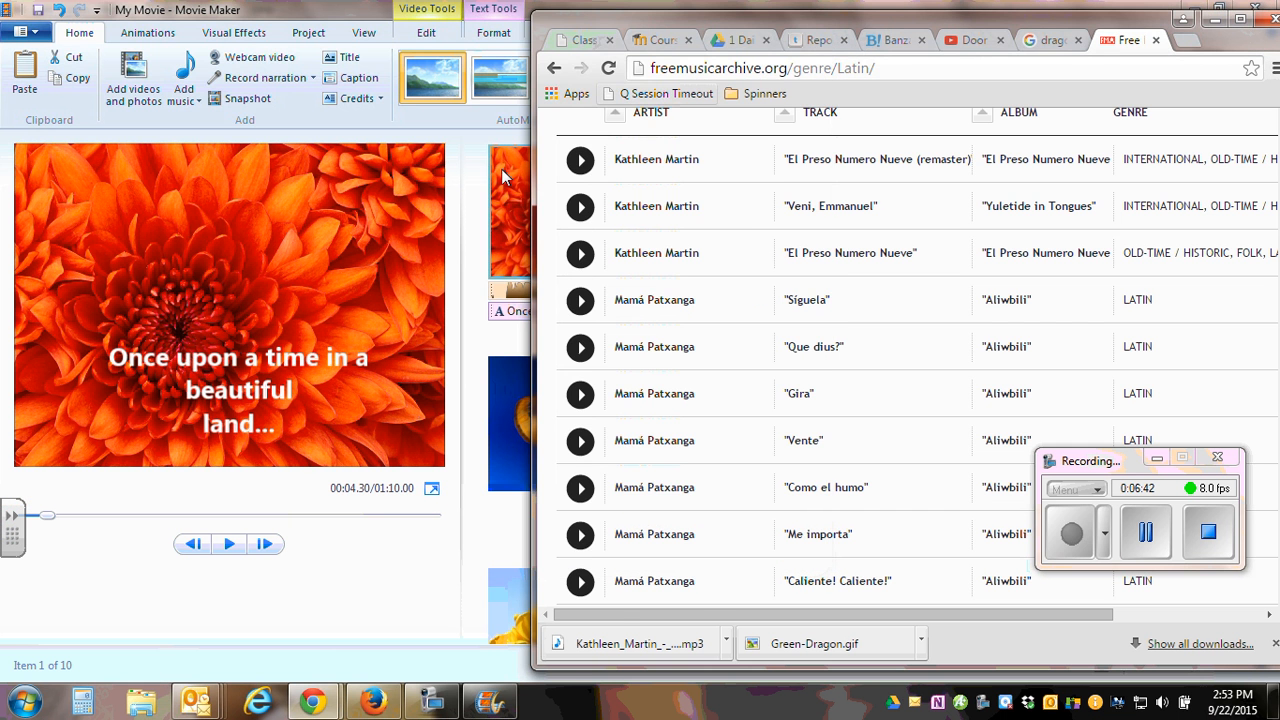
Return to Movie Maker and add the Veni Emmanuel track from the 6th Grade folder as background music from the movie's start.
{"action": "left_click", "coordinate": [307, 363]}
{"action": "left_click", "coordinate": [496, 276]}
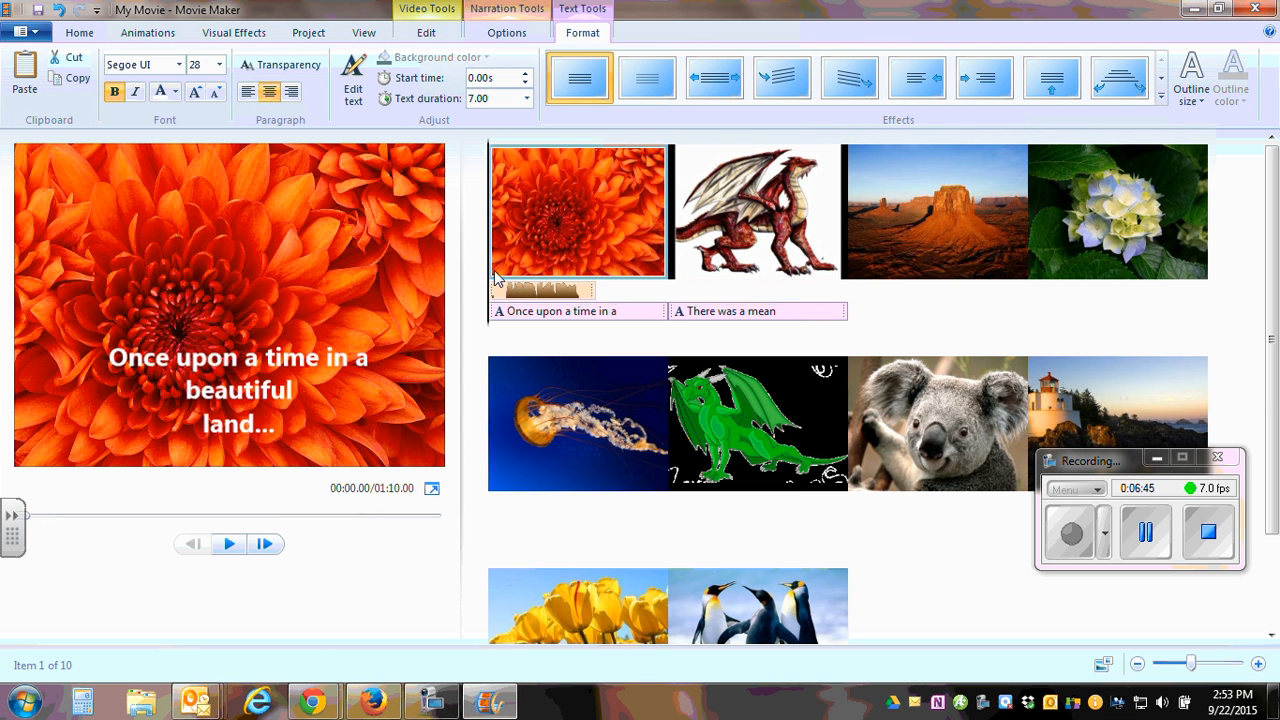
{"action": "left_click", "coordinate": [80, 33]}
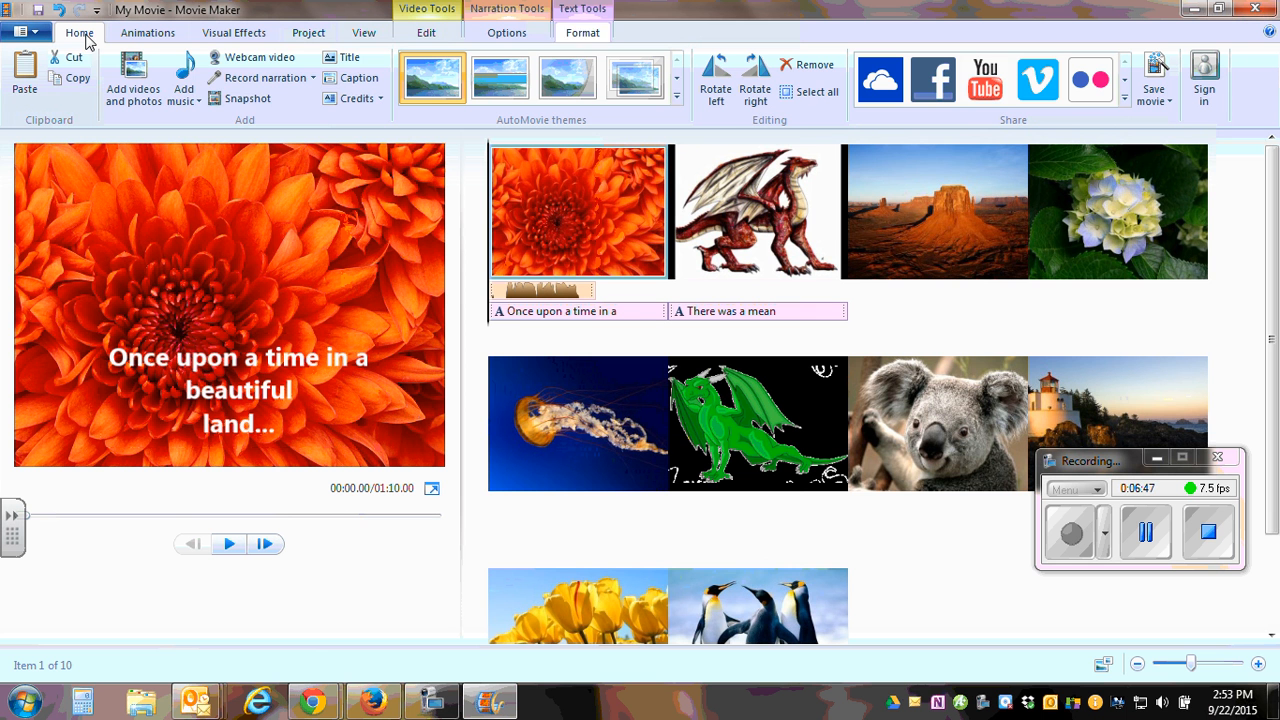
{"action": "left_click", "coordinate": [193, 101]}
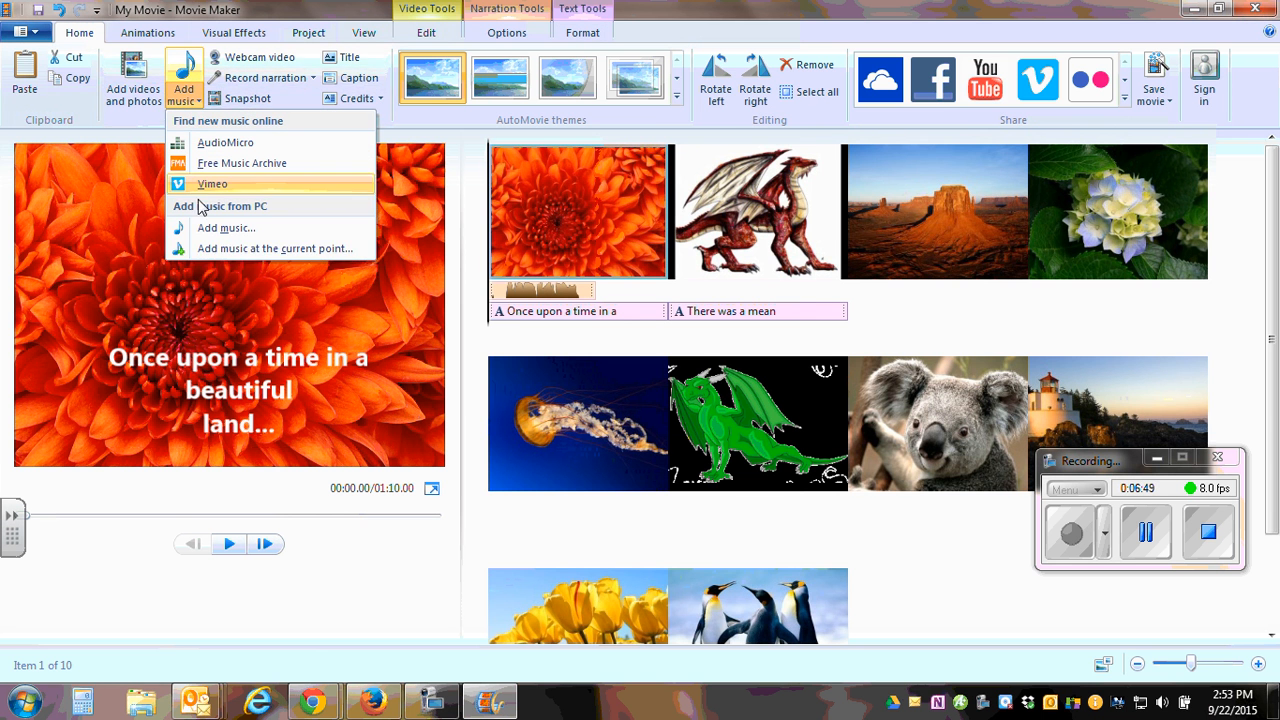
{"action": "left_click", "coordinate": [207, 231]}
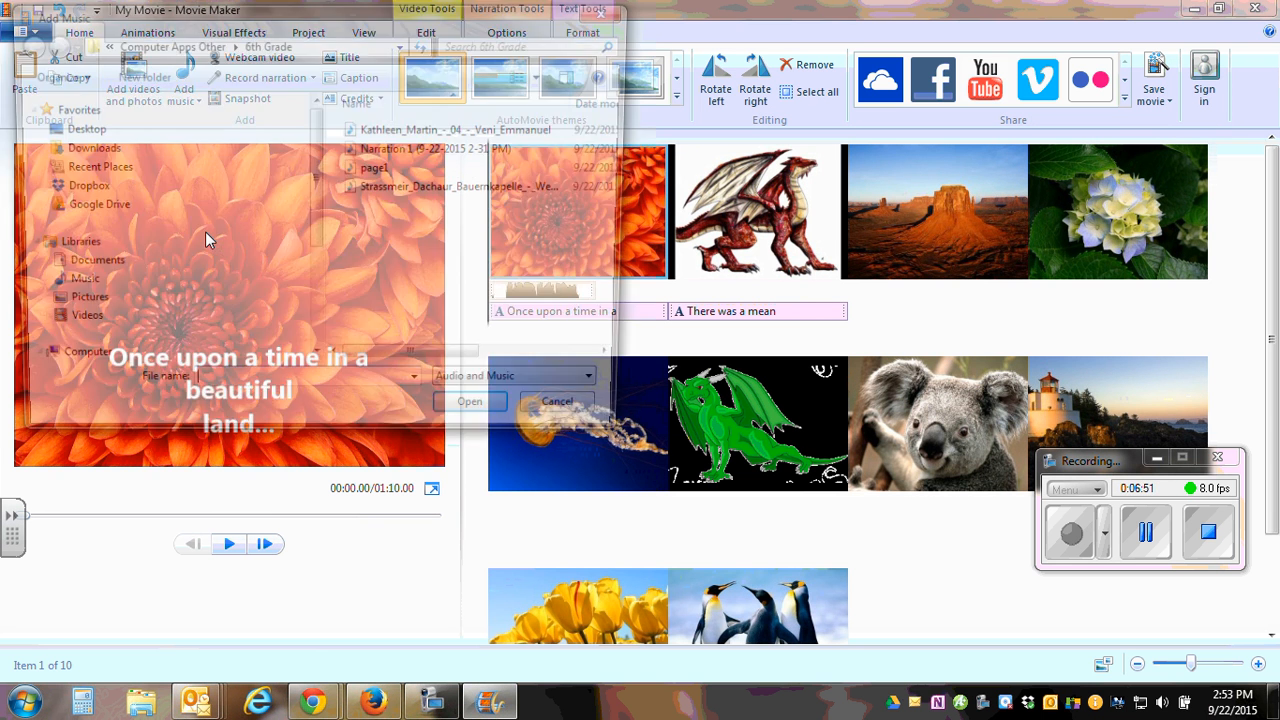
{"action": "left_click", "coordinate": [393, 137]}
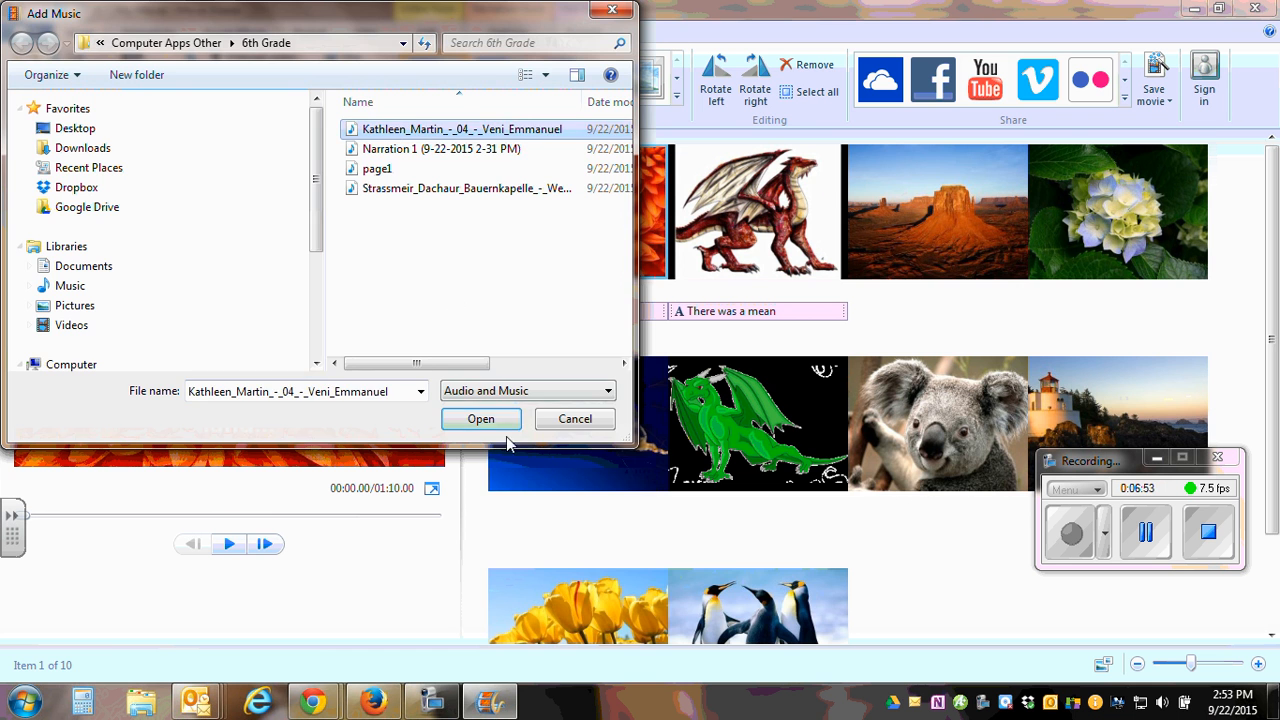
{"action": "left_click", "coordinate": [480, 419]}
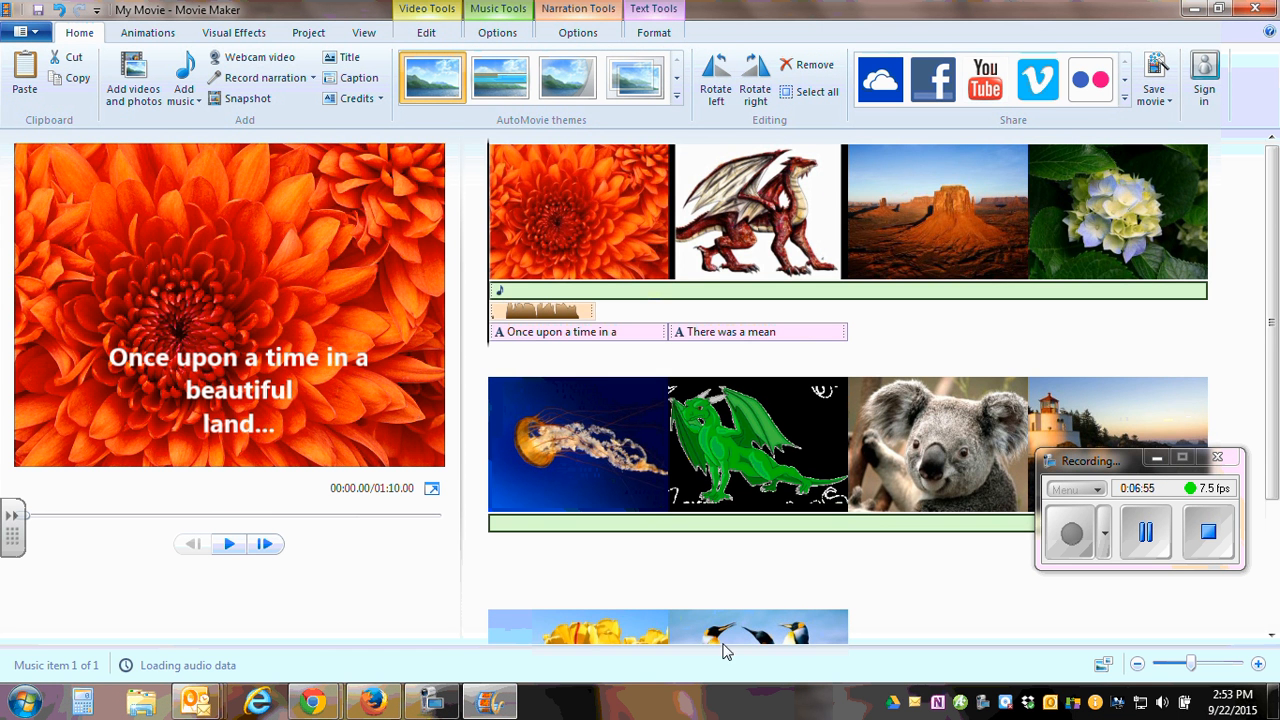
Look over the music track along the storyboard and play the first picture to hear the music with the narration.
{"action": "scroll", "coordinate": [816, 571], "scroll_direction": "down", "scroll_amount": 3}
{"action": "scroll", "coordinate": [813, 578], "scroll_direction": "up", "scroll_amount": 3}
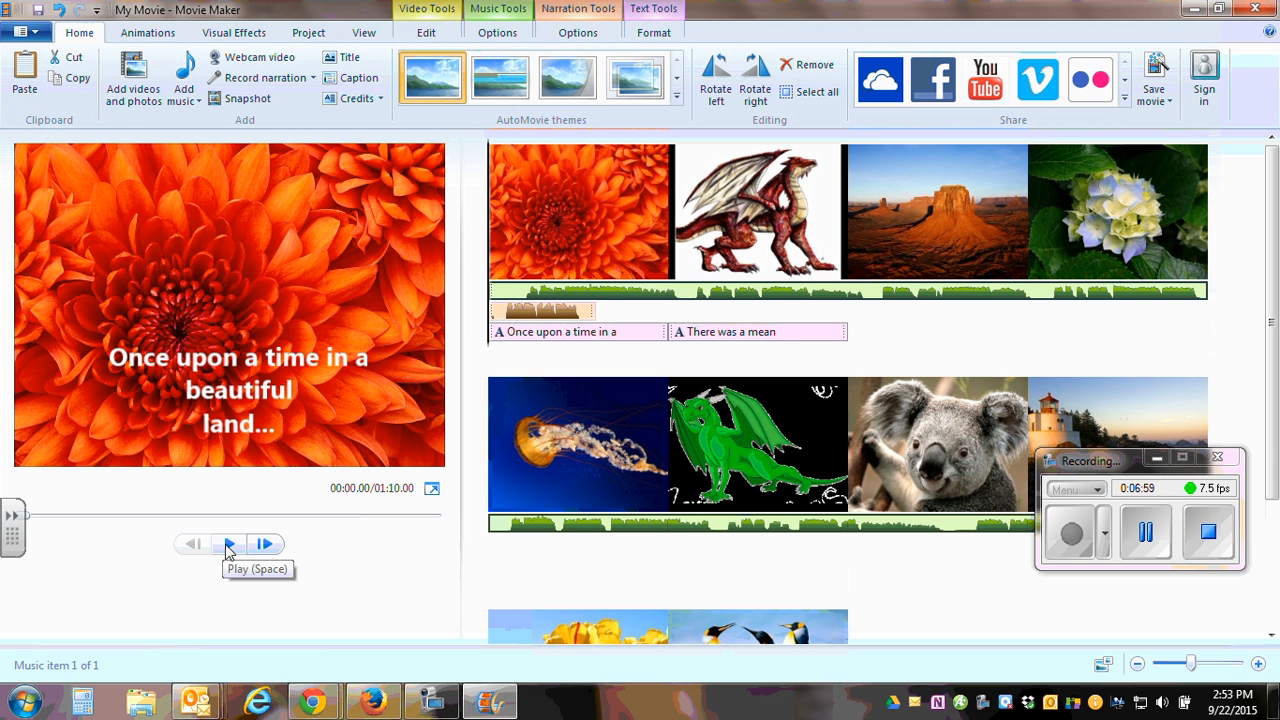
{"action": "left_click", "coordinate": [228, 544]}
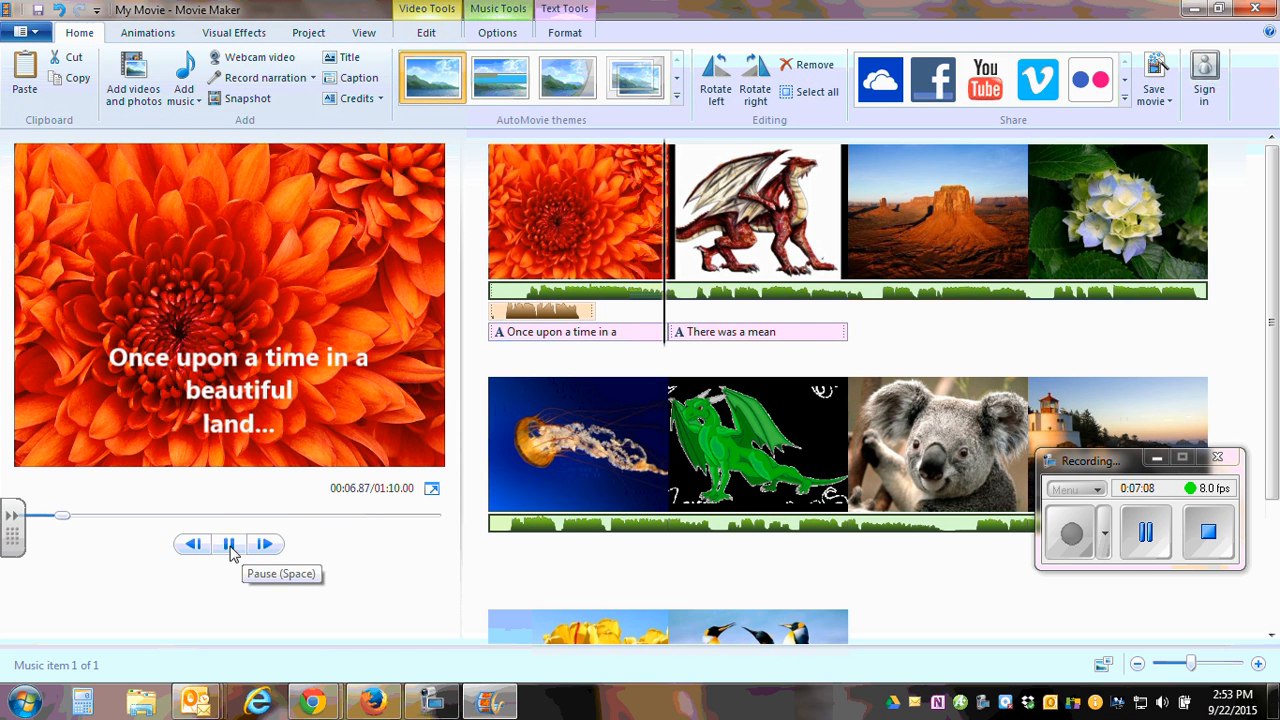
{"action": "left_click", "coordinate": [230, 546]}
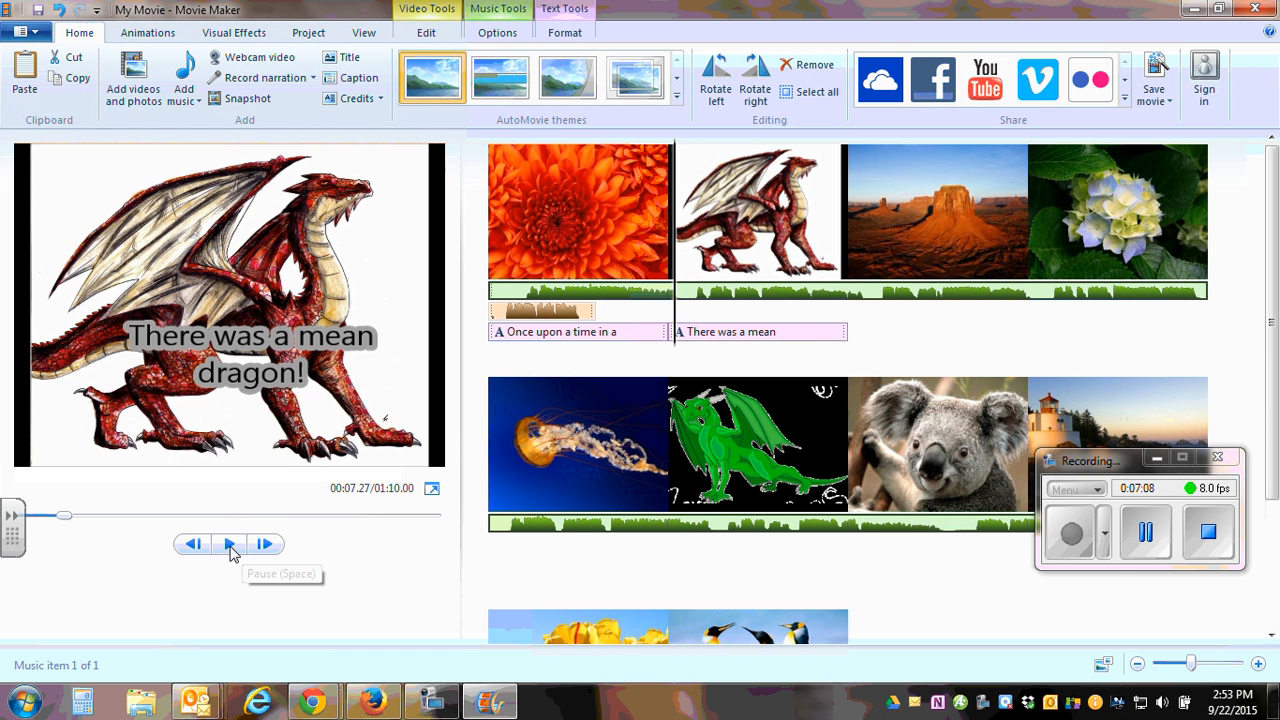
Set the narration clip's volume slightly below the midpoint and play the movie from the start to check it against the music.
{"action": "left_click", "coordinate": [552, 316]}
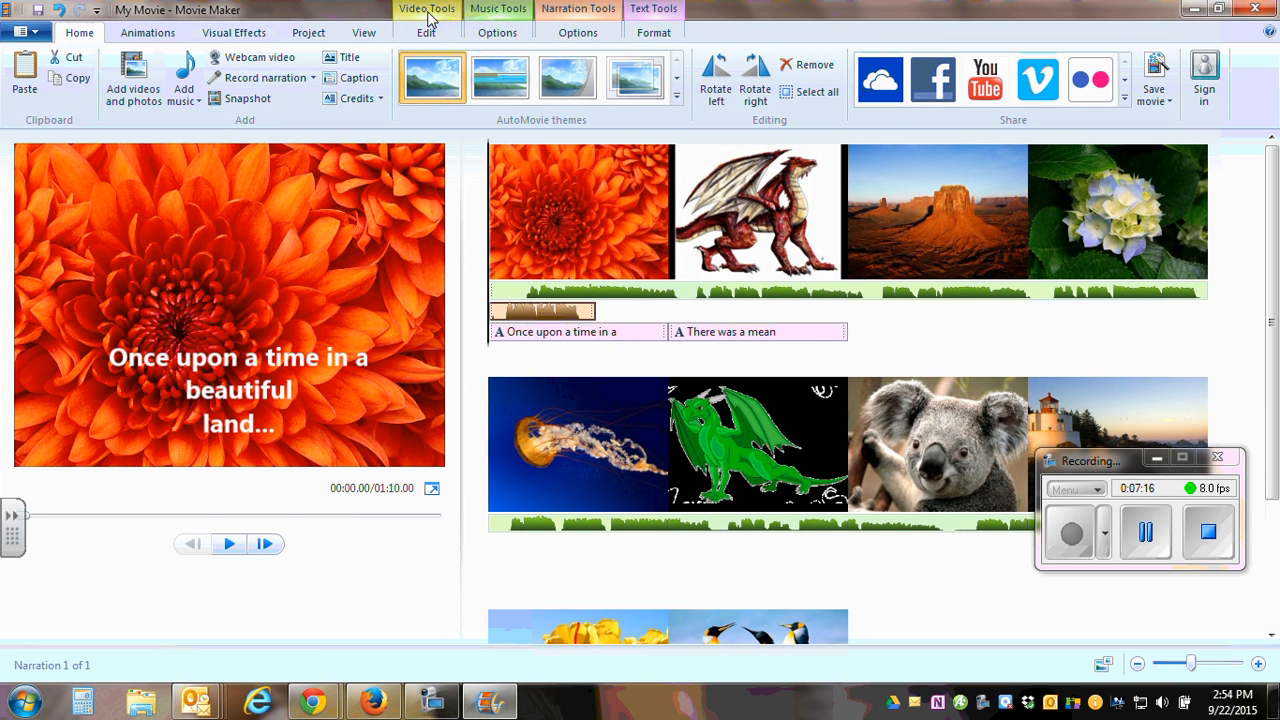
{"action": "left_click", "coordinate": [576, 28]}
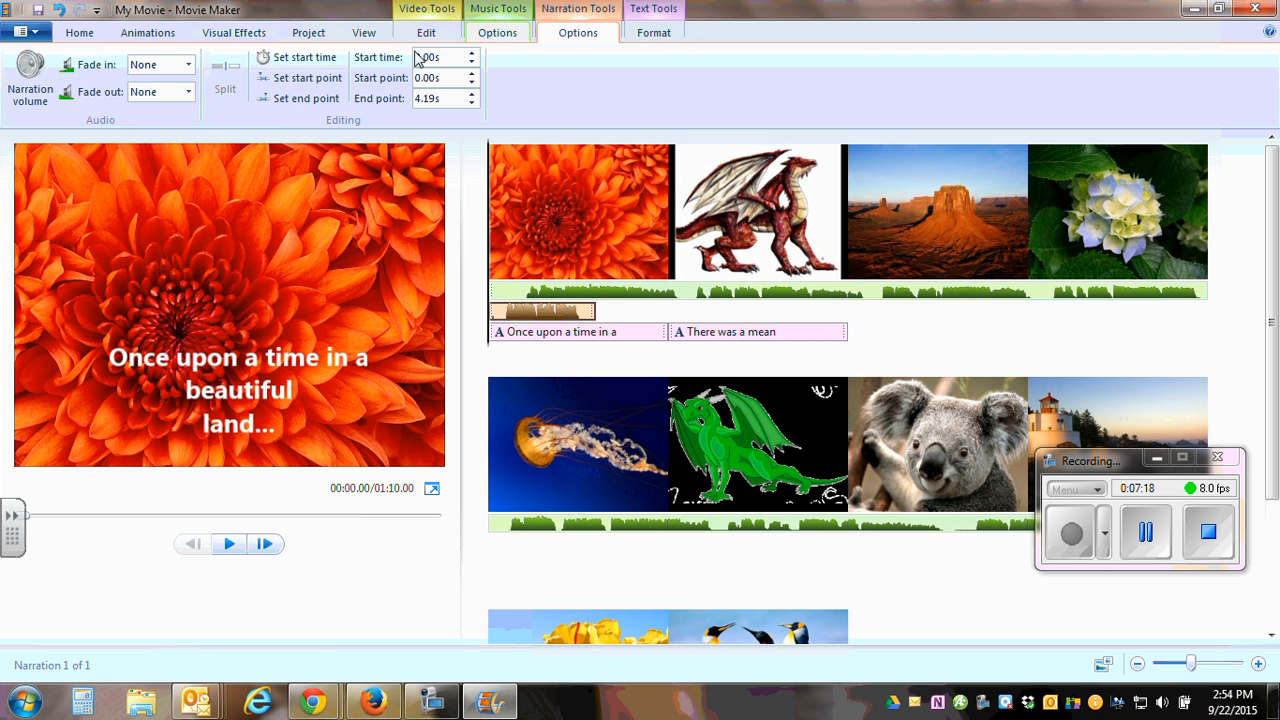
{"action": "left_click", "coordinate": [38, 86]}
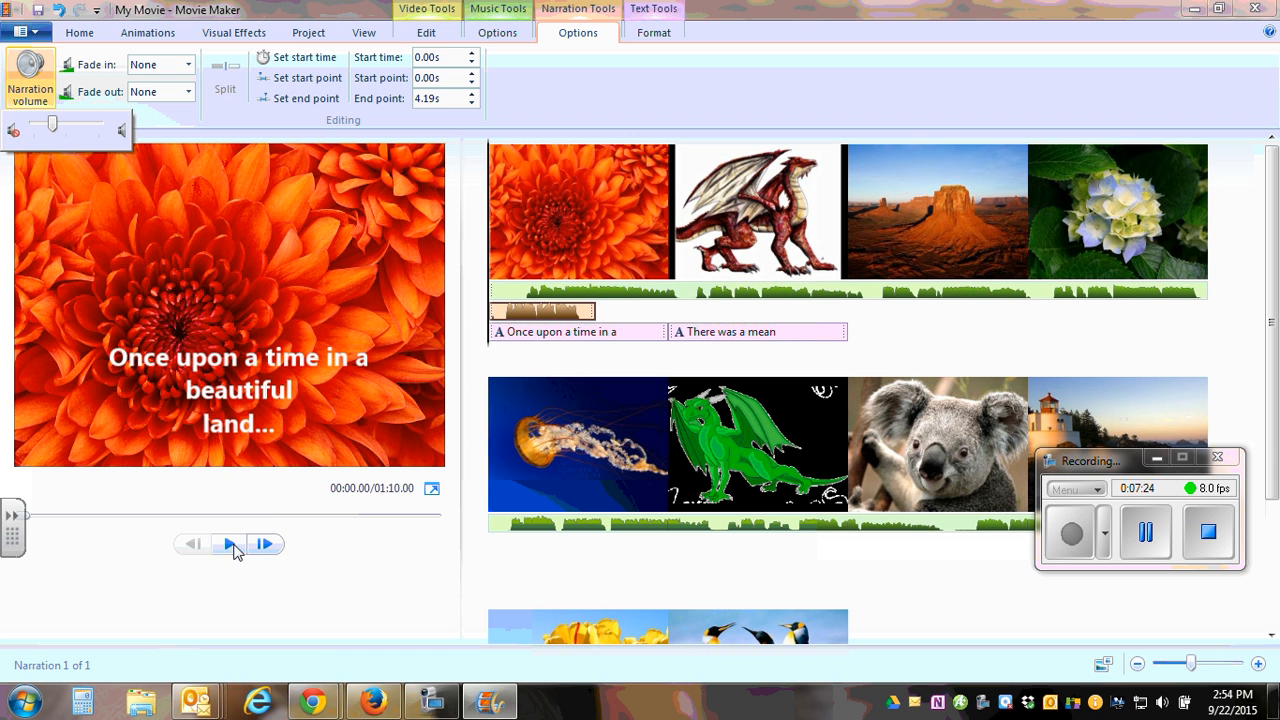
{"action": "left_click", "coordinate": [232, 544]}
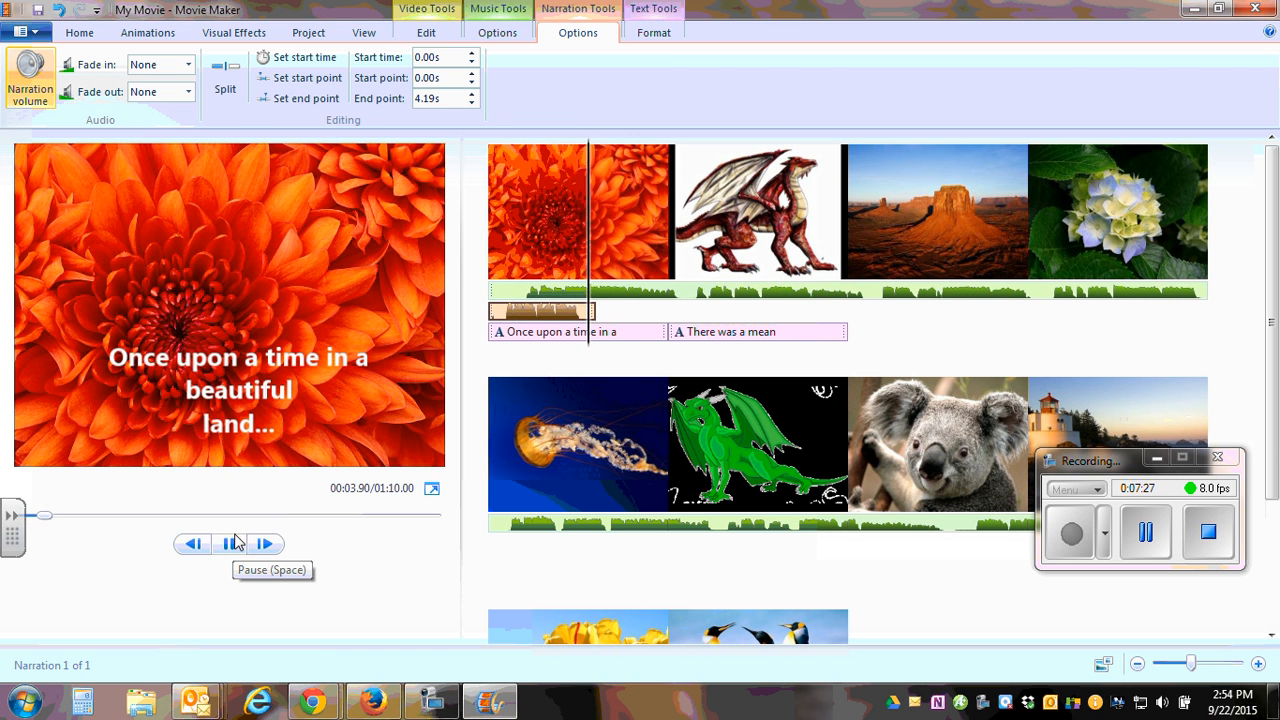
{"action": "left_click", "coordinate": [231, 548]}
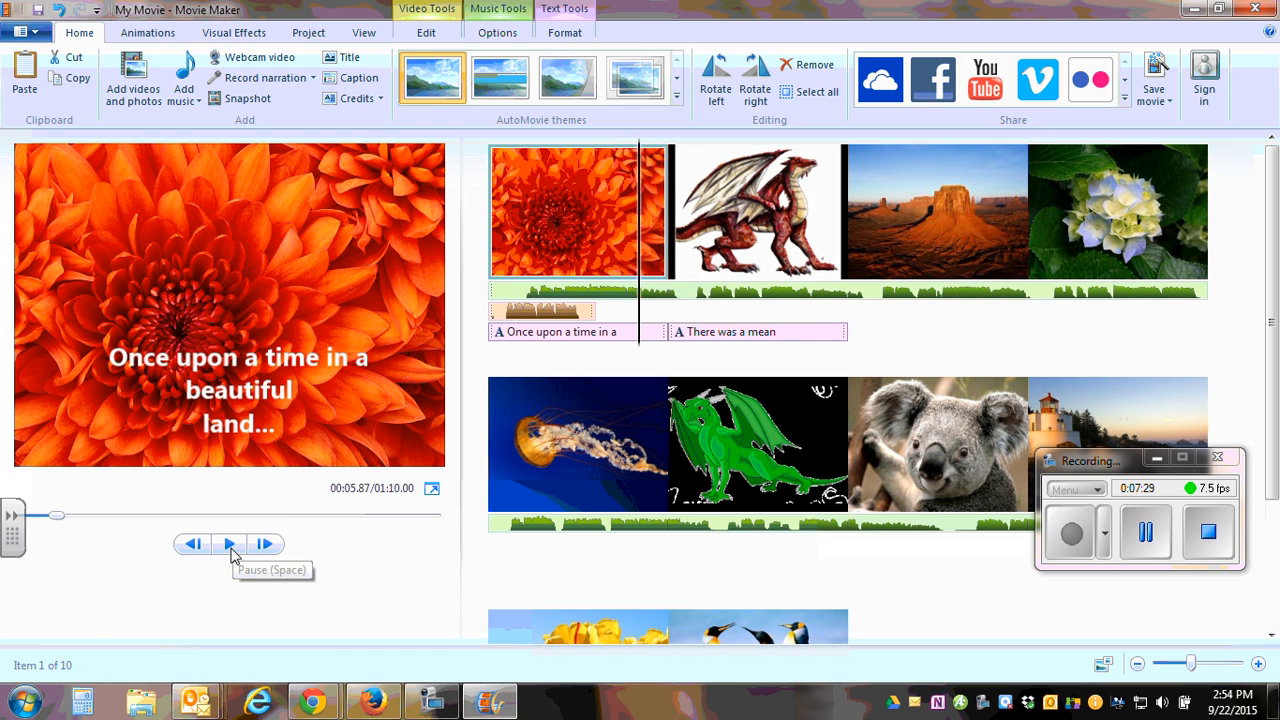
Select the background music track and open its volume control to examine the level.
{"action": "left_click", "coordinate": [604, 298]}
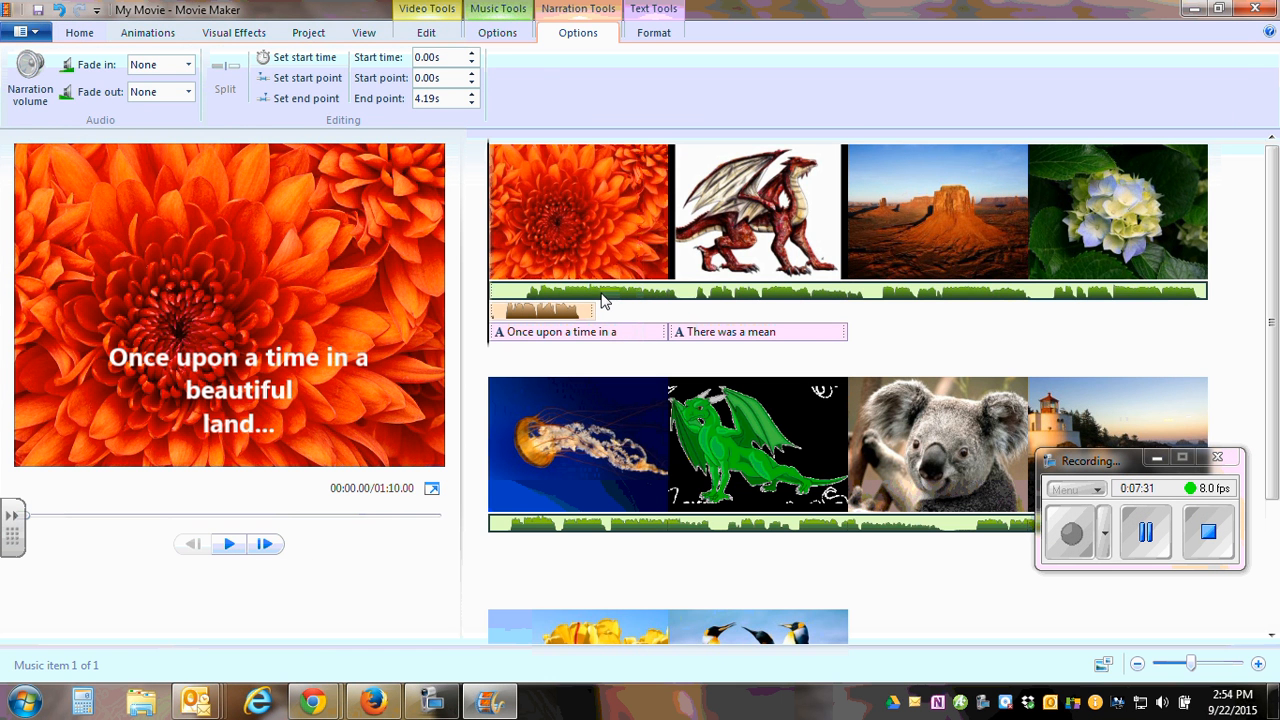
{"action": "left_click", "coordinate": [497, 32]}
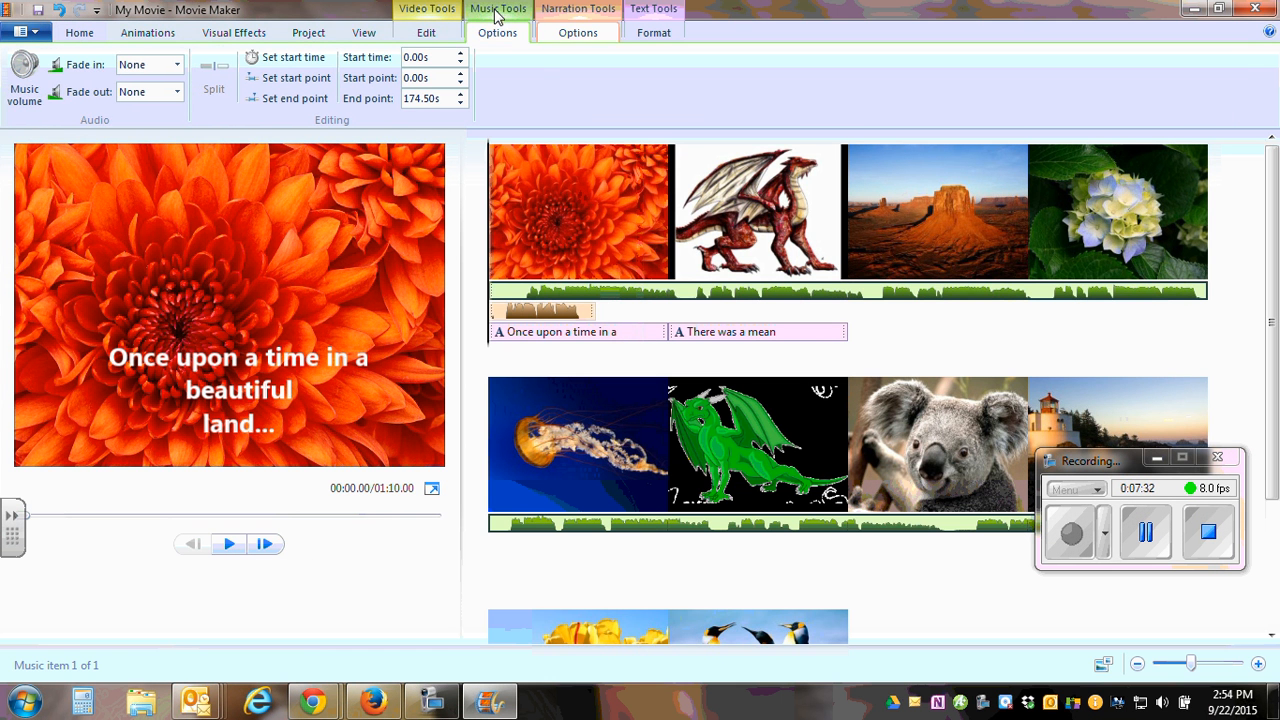
{"action": "left_click", "coordinate": [28, 88]}
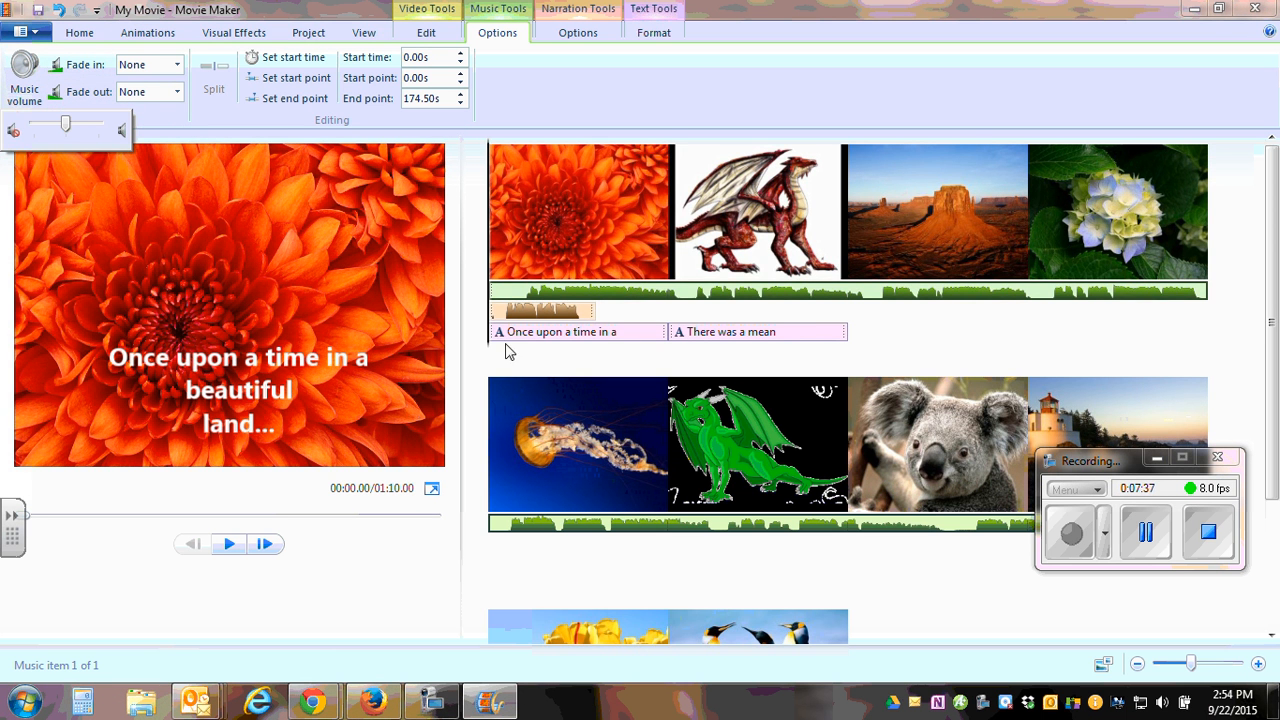
Insert a title card before the red dragon picture and move it to the start of the movie, ahead of the chrysanthemum picture.
{"action": "left_click", "coordinate": [746, 233]}
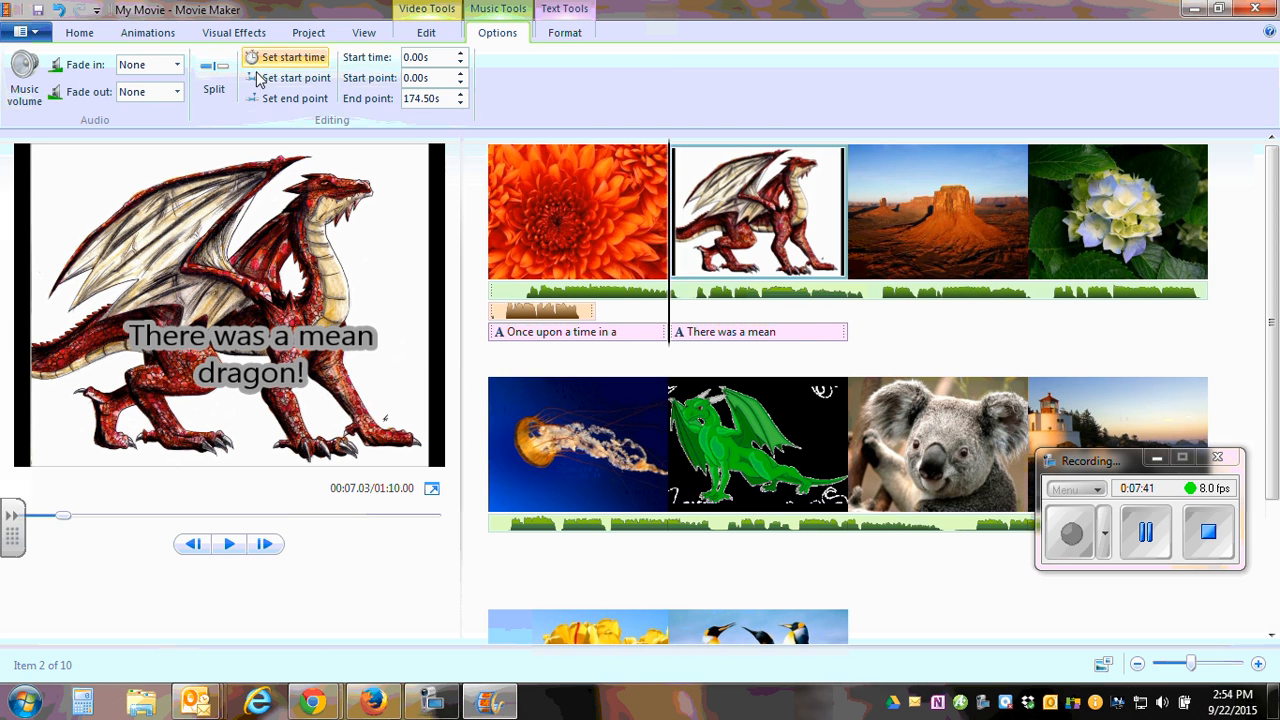
{"action": "left_click", "coordinate": [79, 33]}
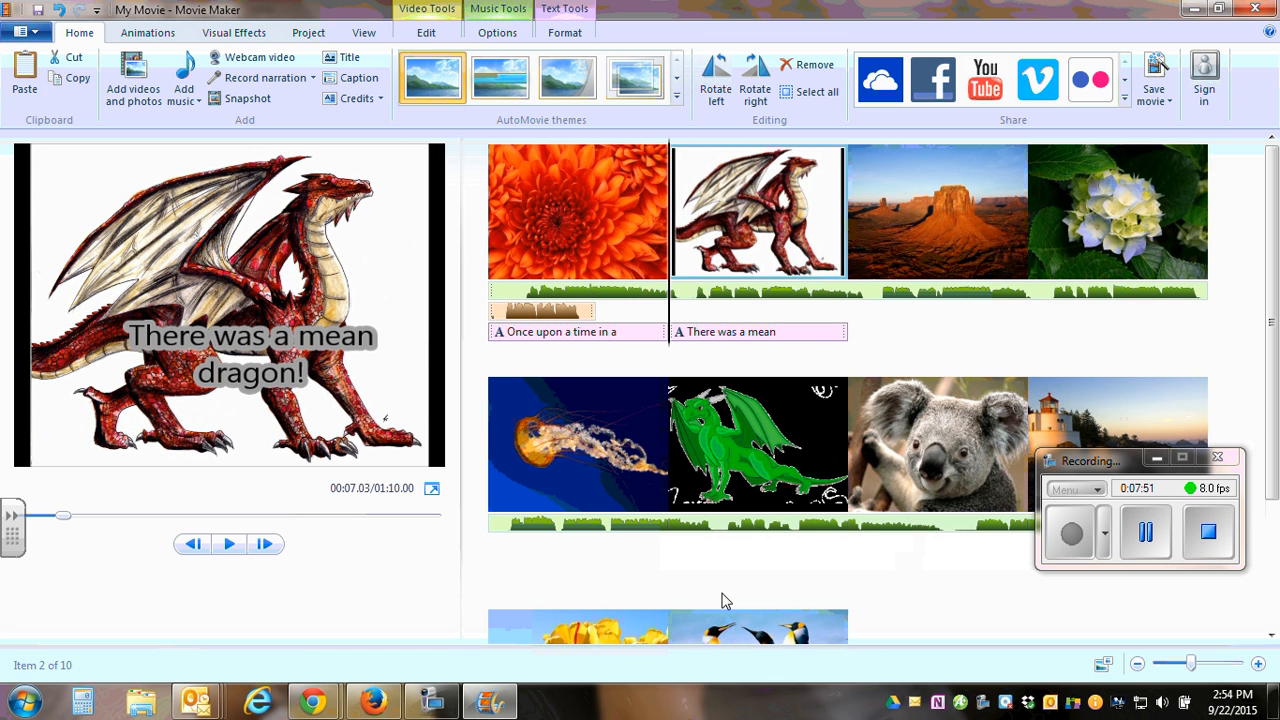
{"action": "left_click", "coordinate": [351, 60]}
{"action": "left_click_drag", "start_coordinate": [774, 222], "coordinate": [507, 259]}
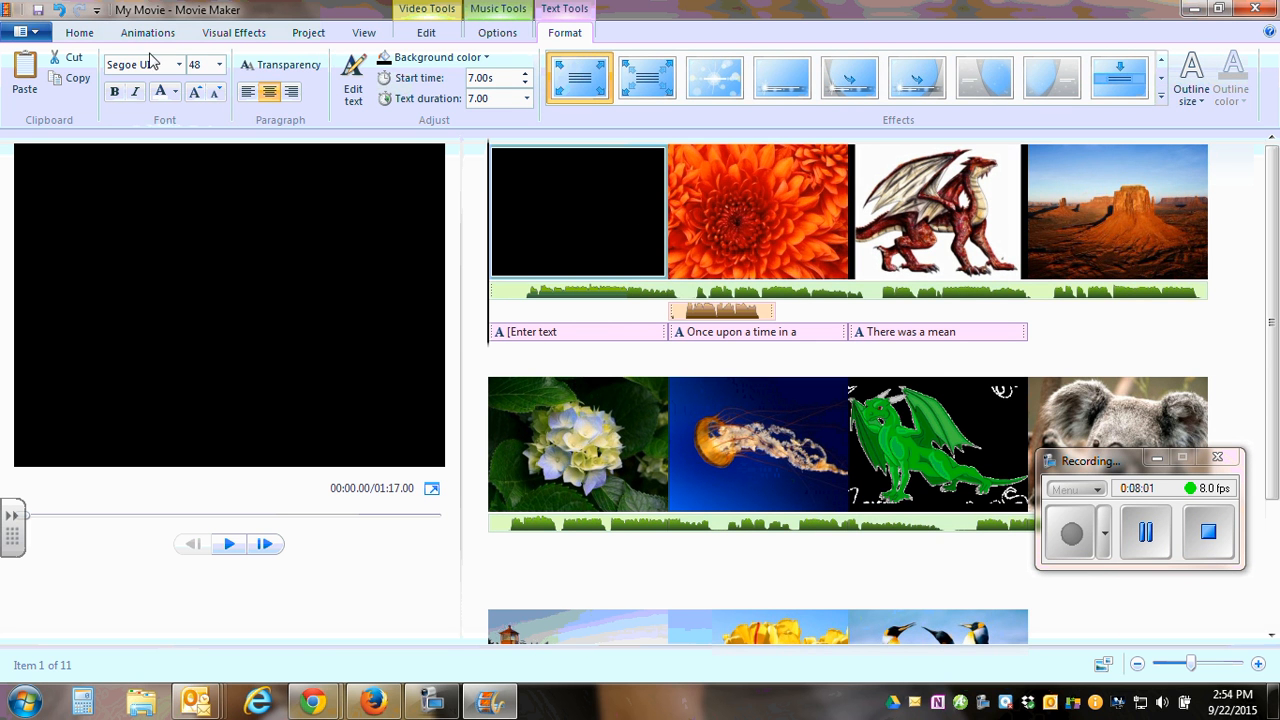
Replace the placeholder text on the opening title card with "The Me".
{"action": "left_click", "coordinate": [573, 218]}
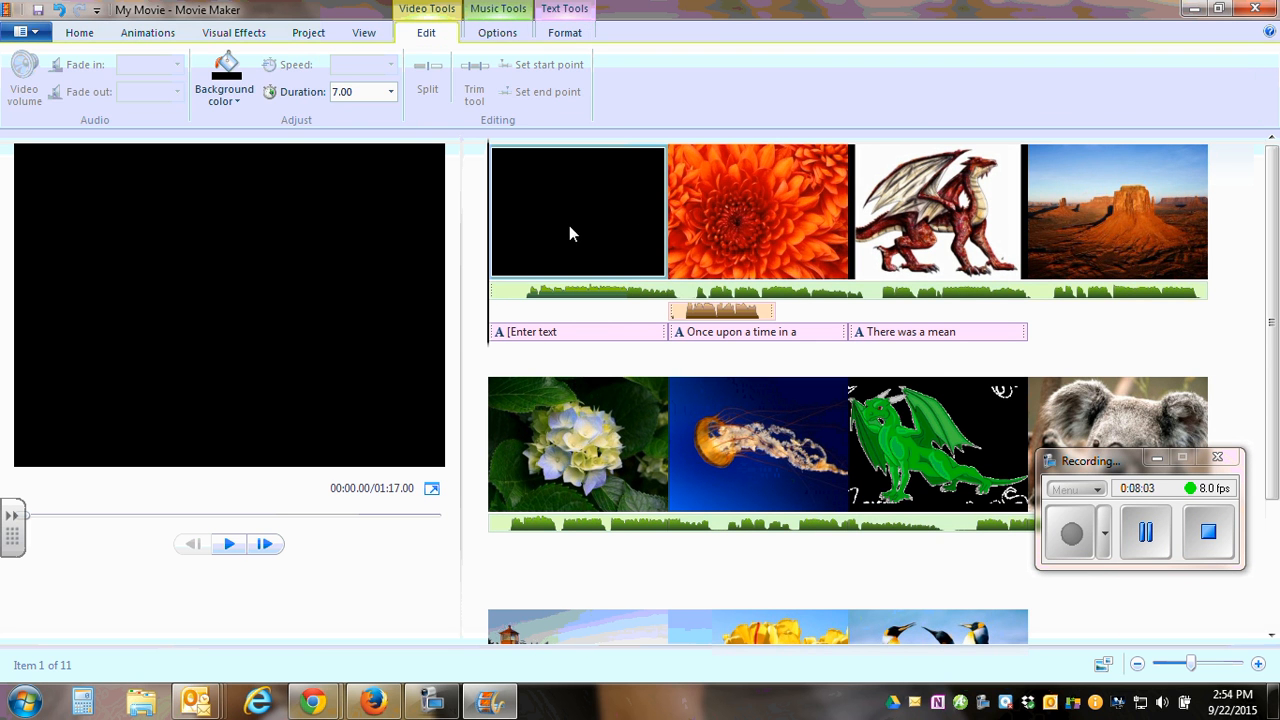
{"action": "left_click", "coordinate": [563, 336]}
{"action": "left_click", "coordinate": [564, 333]}
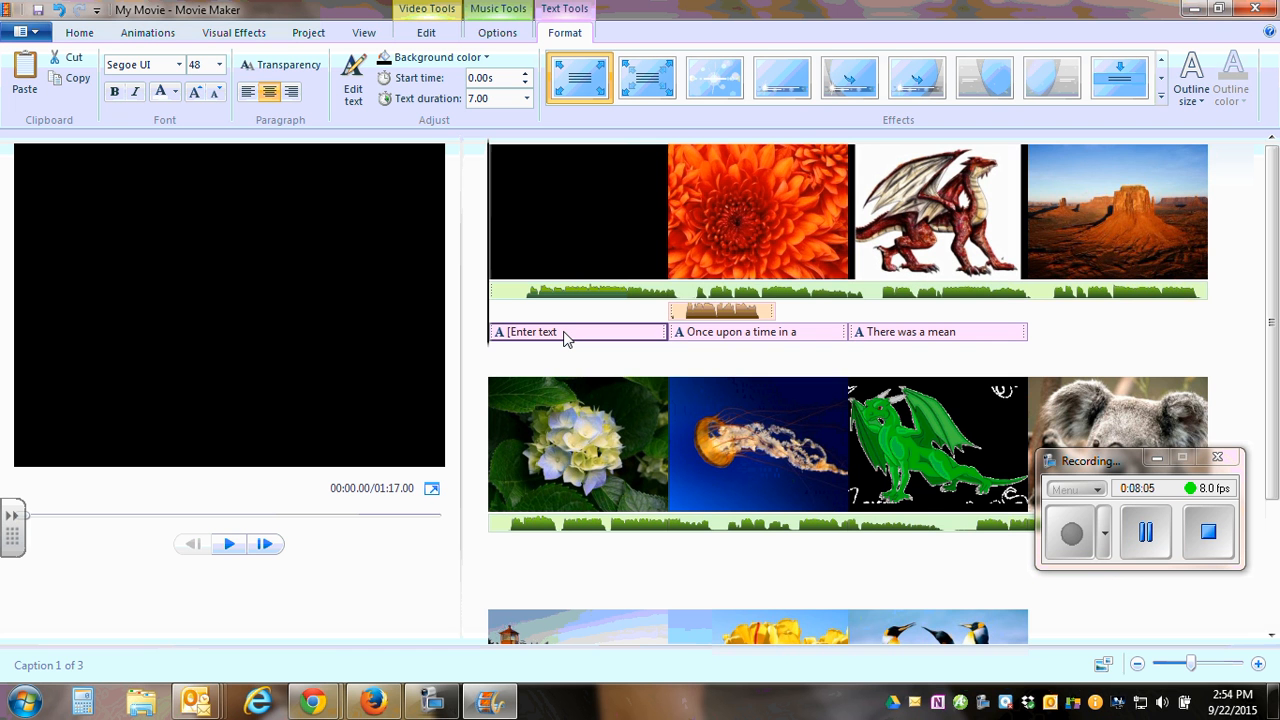
{"action": "double_click", "coordinate": [532, 334]}
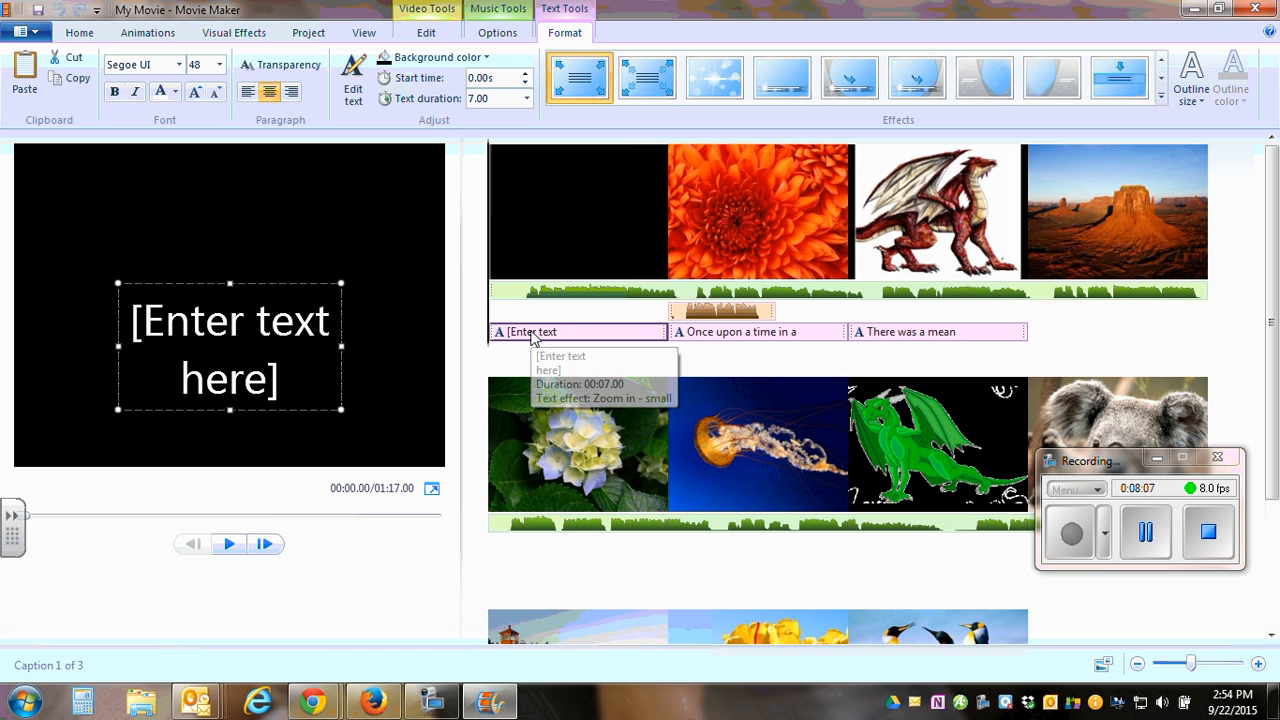
{"action": "left_click_drag", "start_coordinate": [291, 387], "coordinate": [97, 299]}
{"action": "type", "text": "The Me"}
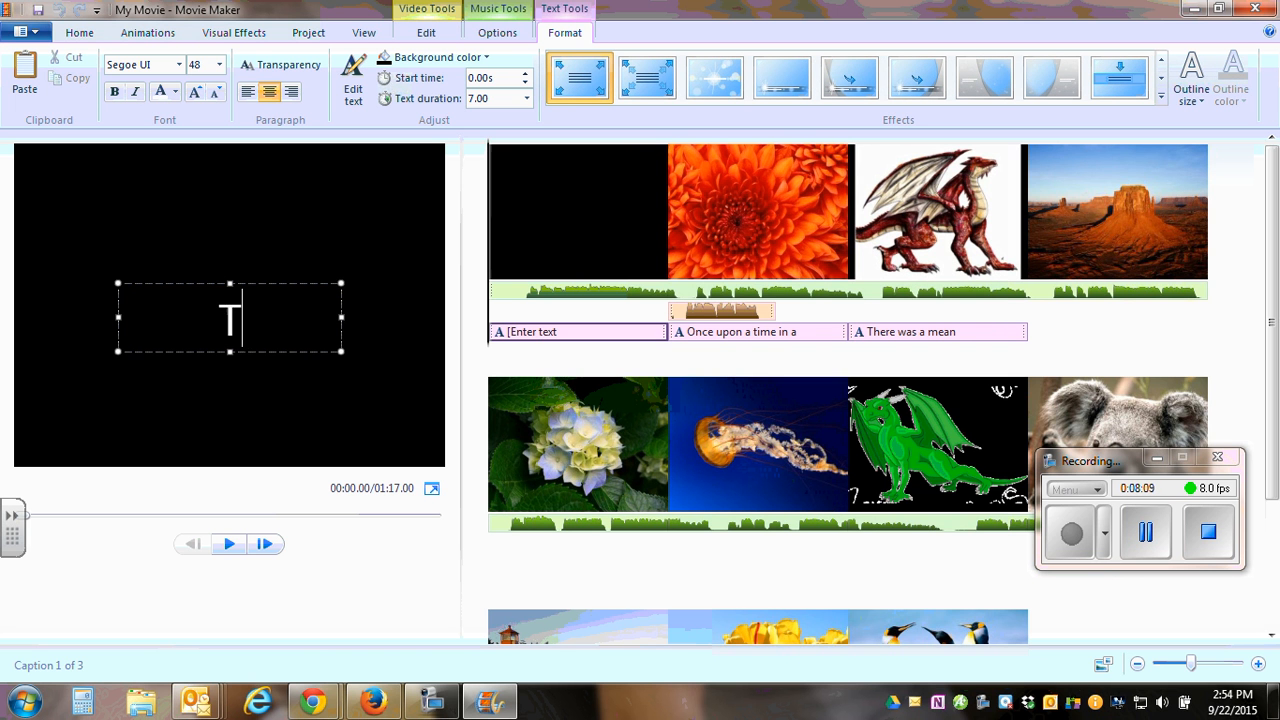